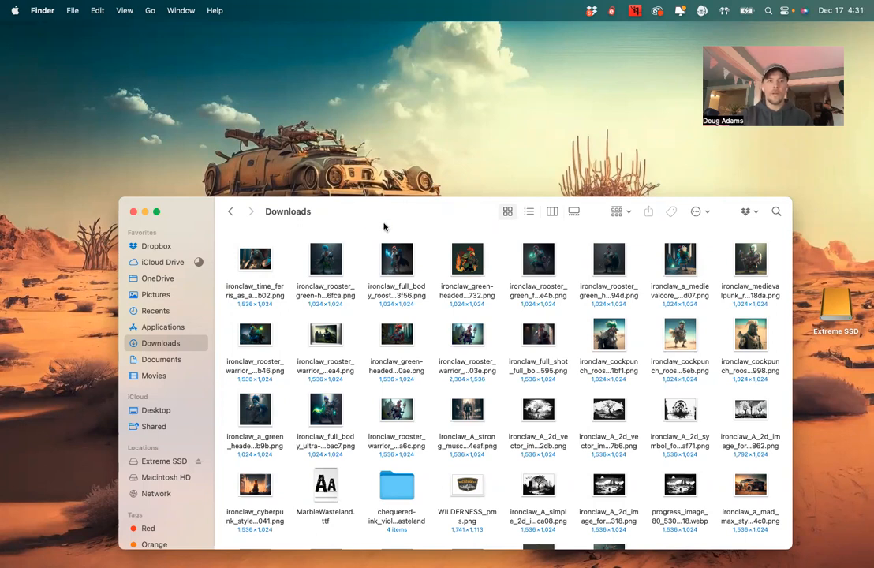
Select the first 19 ironclaw rooster images in the Downloads folder
left_click_drag(385, 211, 383, 164)
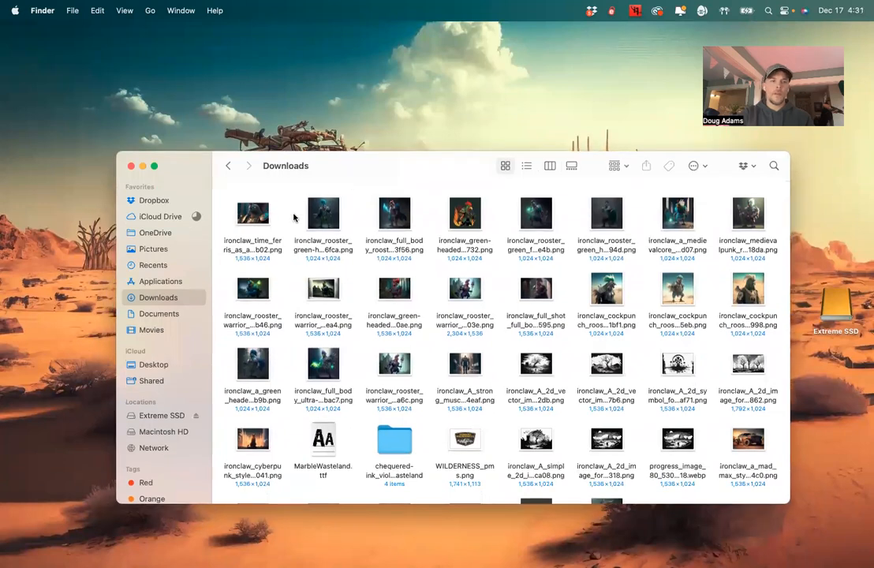
left_click(252, 216)
left_click(223, 189)
left_click_drag(225, 188, 770, 316)
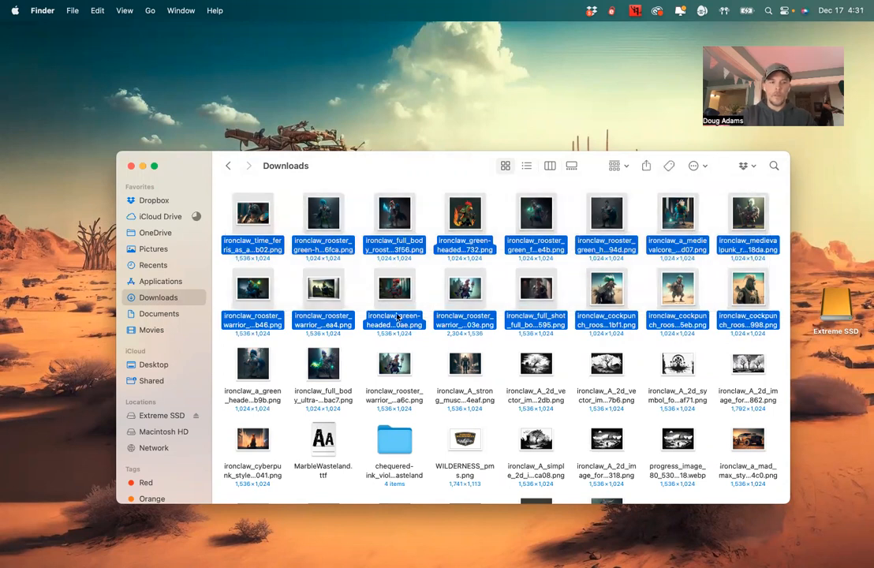
left_click(243, 371, "super")
left_click(311, 361, "super")
left_click(395, 366, "super")
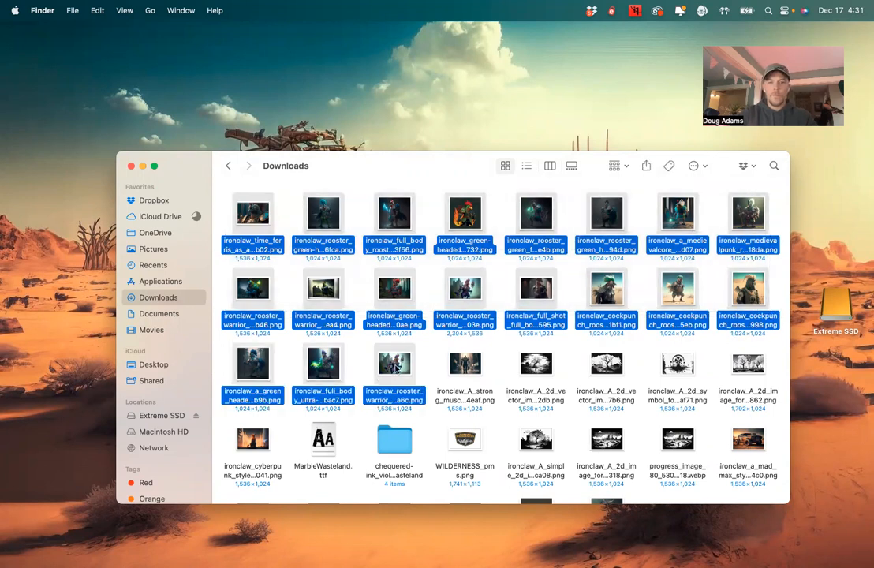
Open the selected images with Topaz Photo AI
right_click(396, 290)
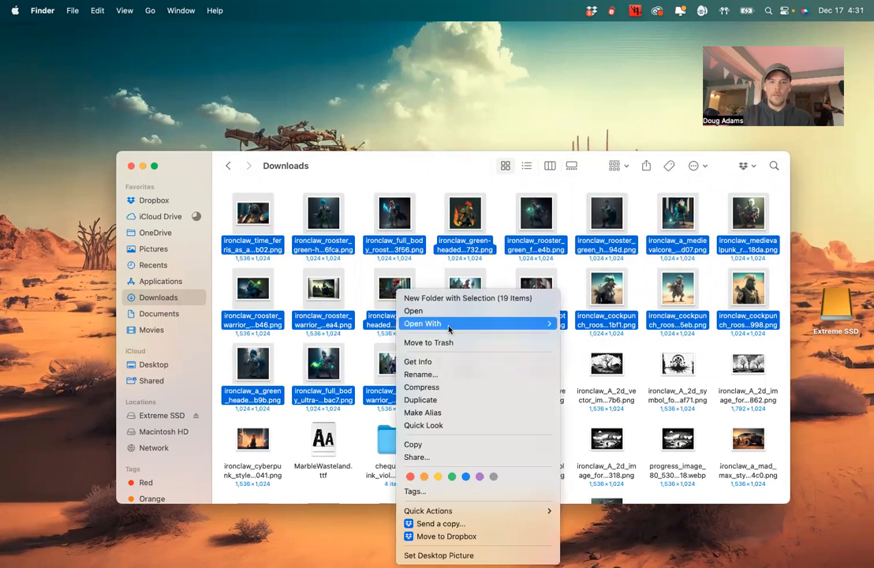
mouse_move(453, 327)
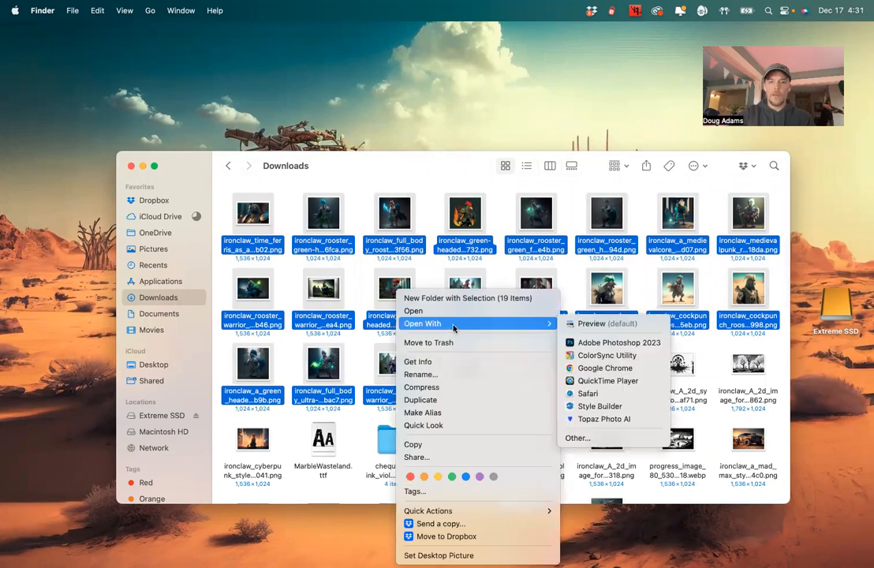
left_click(588, 420)
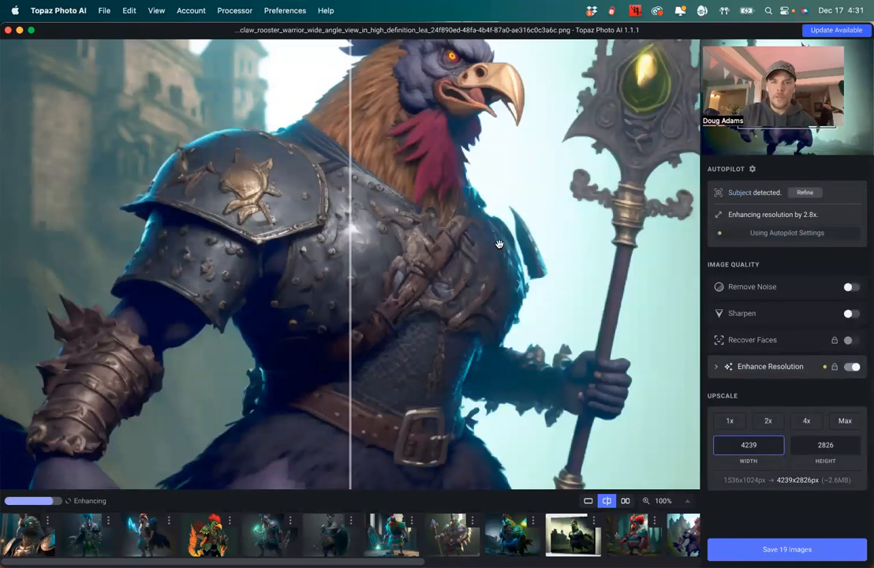
Expand and collapse the Enhance Resolution options to examine the model choices
scroll(449, 431, "up", 5)
scroll(439, 430, "up", 1)
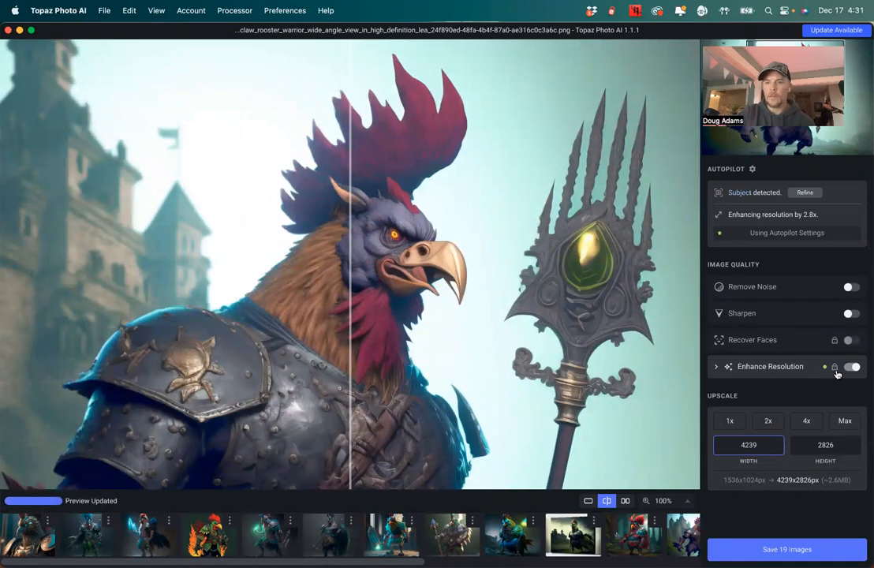
left_click(717, 368)
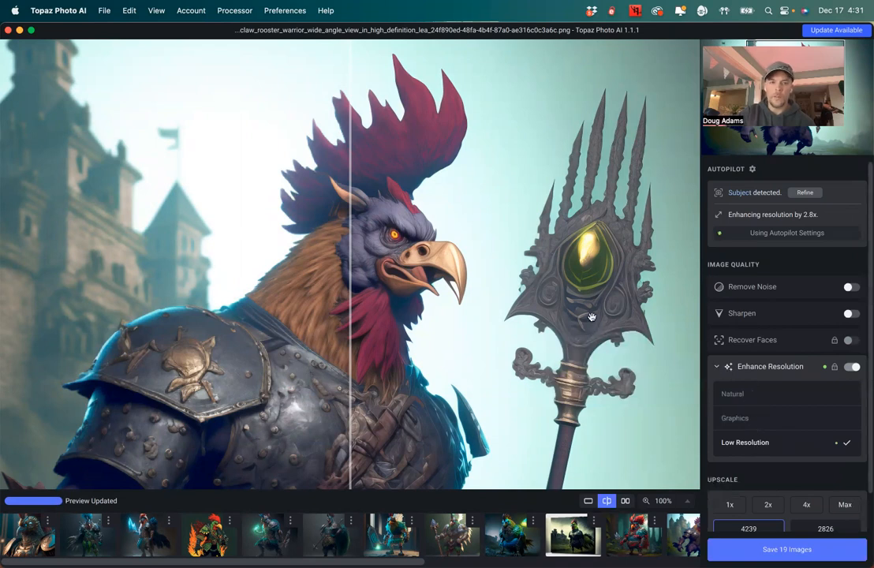
left_click(720, 367)
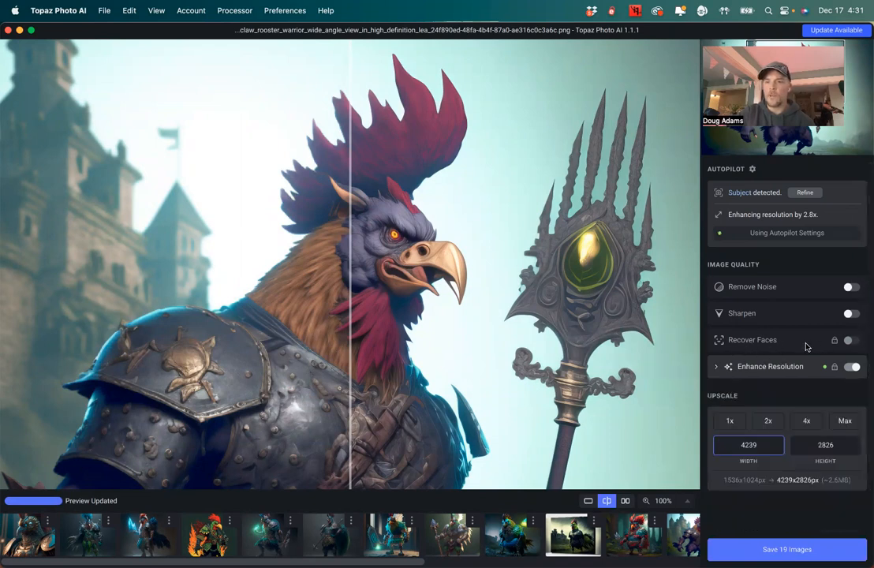
Turn on Sharpen with the Standard model for the current rooster image
left_click(849, 314)
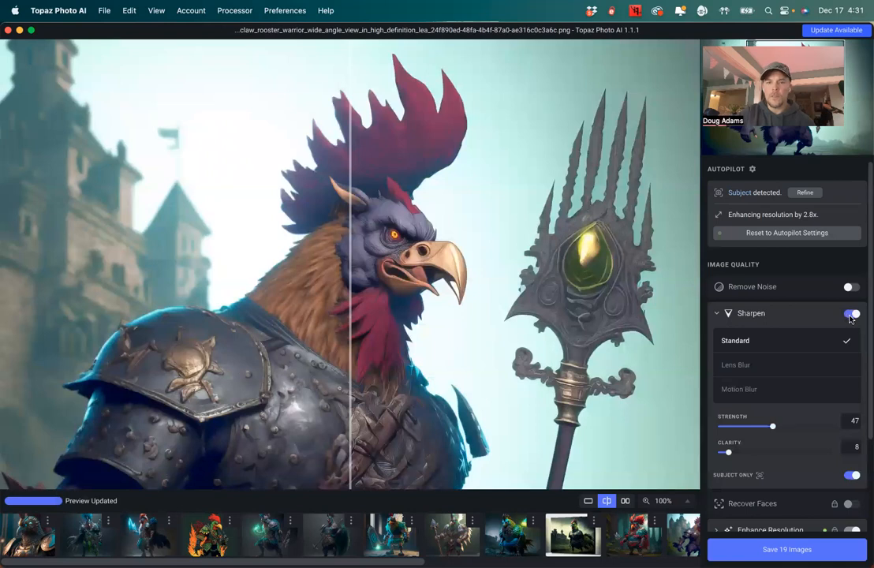
left_click(849, 315)
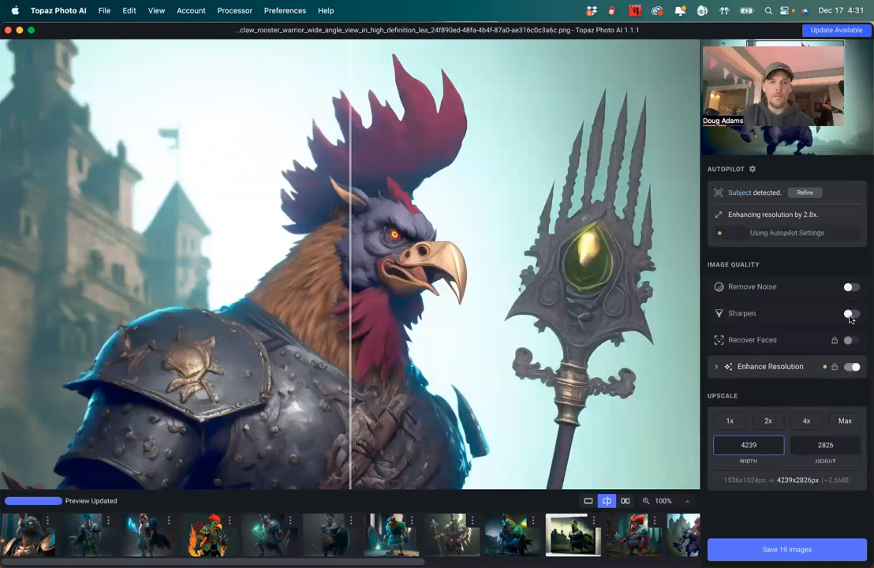
left_click(849, 315)
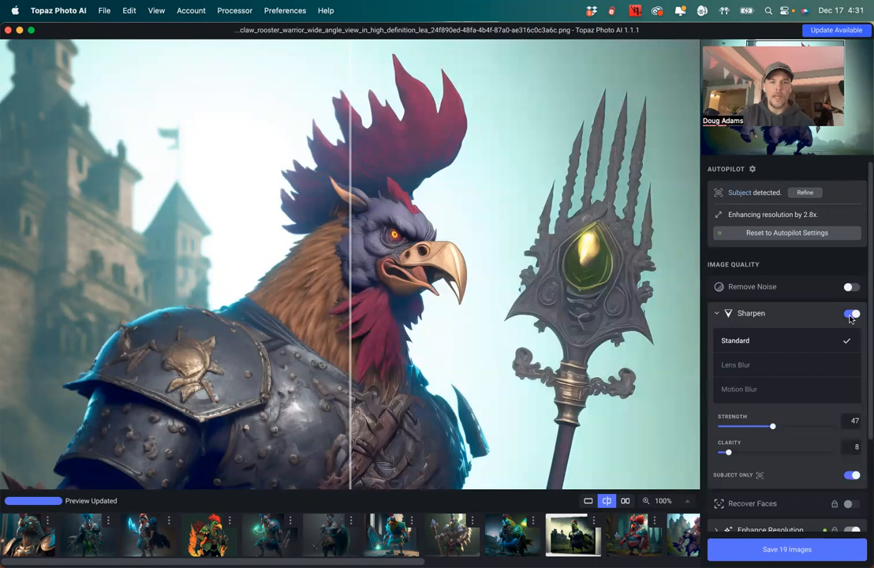
left_click(850, 314)
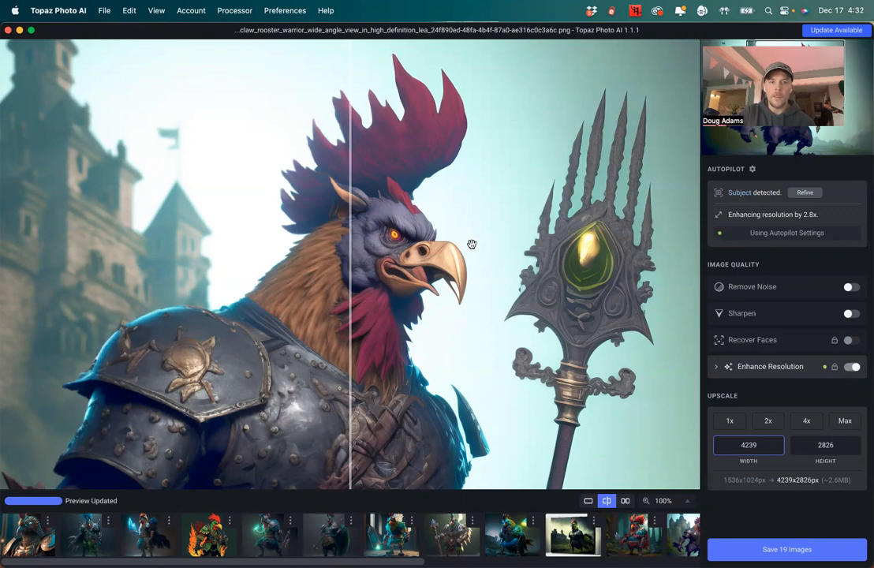
left_click(849, 314)
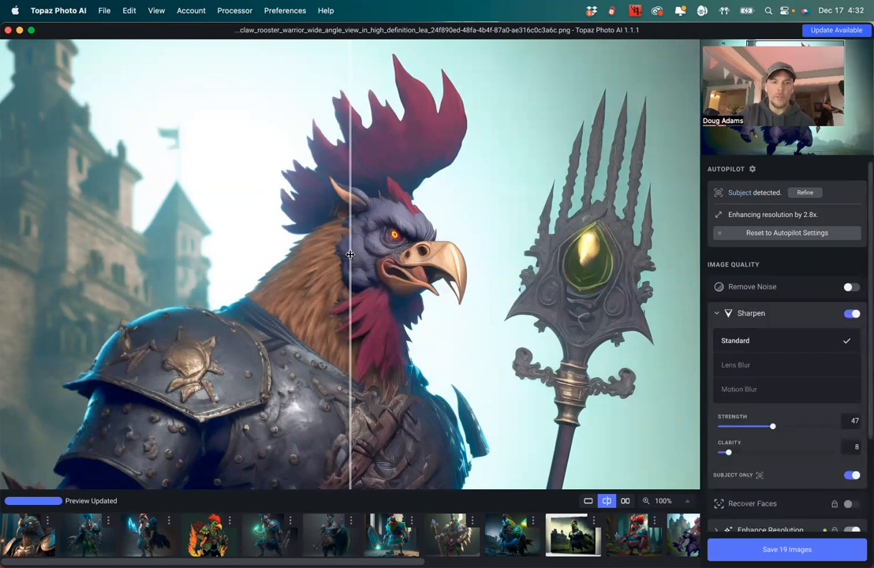
Compare the original and enhanced versions by sliding the split-view divider across the image
left_click_drag(350, 254, 489, 255)
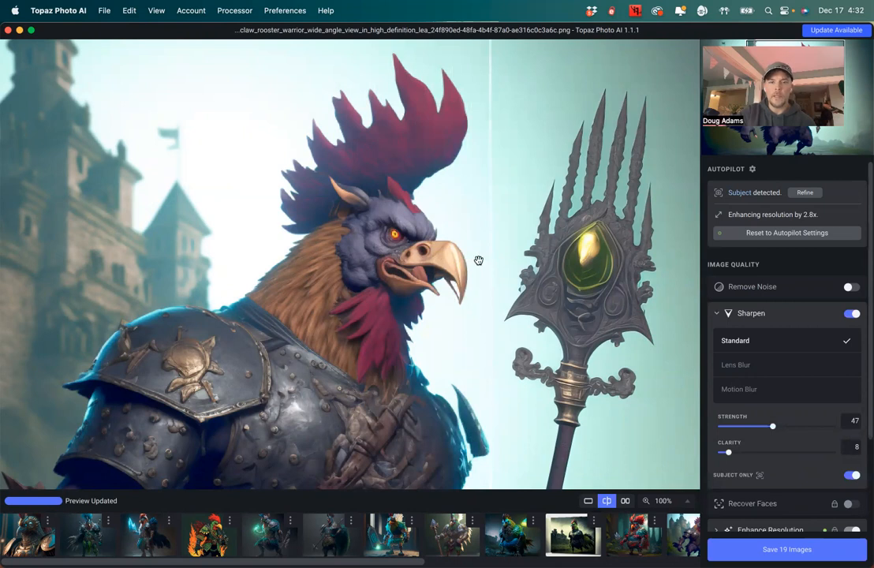
left_click_drag(485, 243, 225, 268)
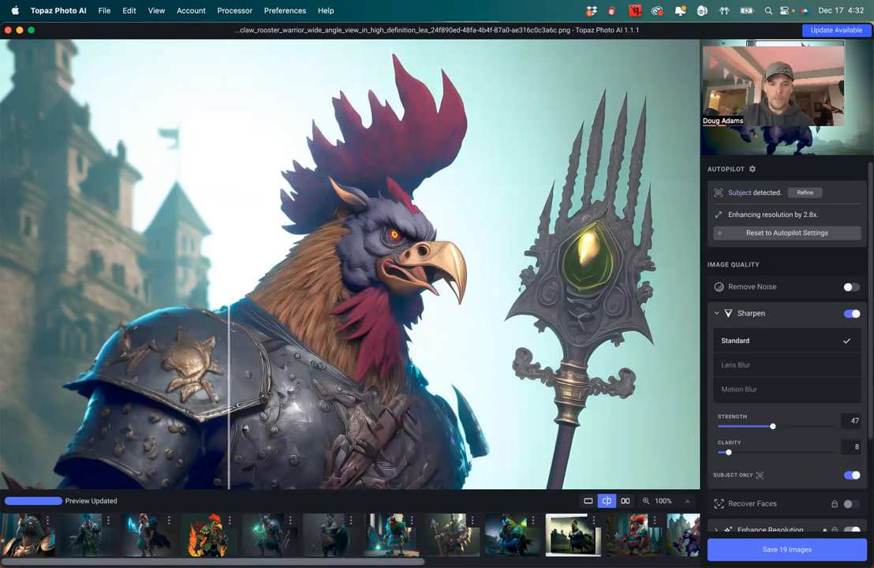
Switch to the first image in the filmstrip, set its upscale to 4x and turn on Sharpen
scroll(688, 544, "right", 10)
scroll(667, 544, "left", 10)
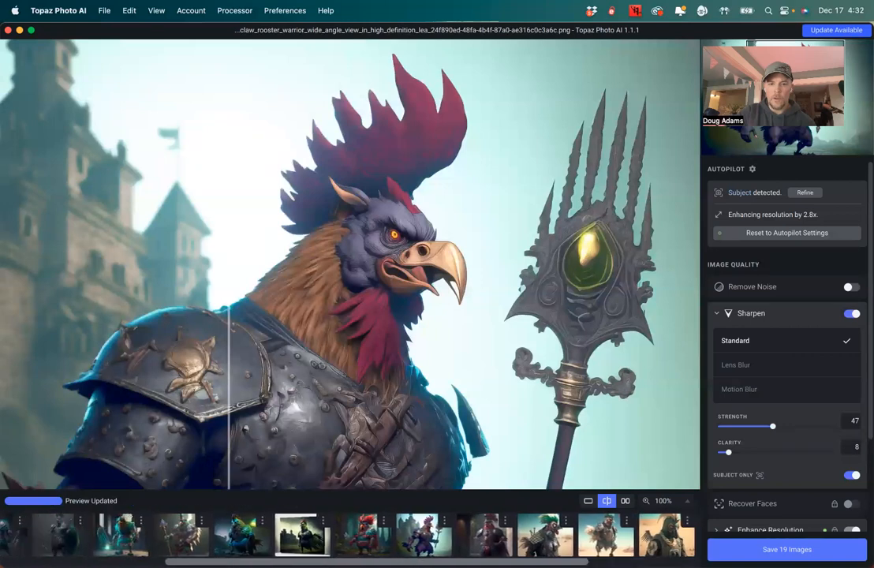
mouse_move(363, 556)
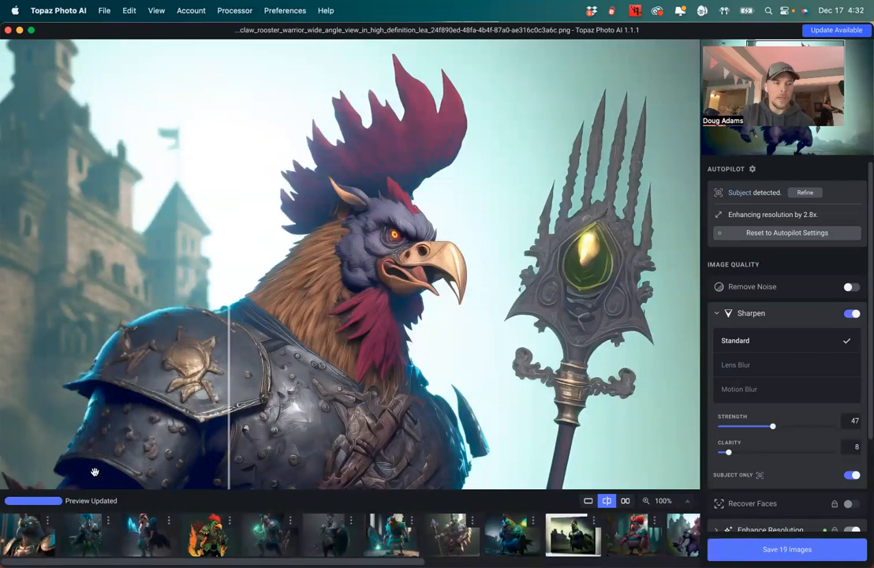
left_click(32, 535)
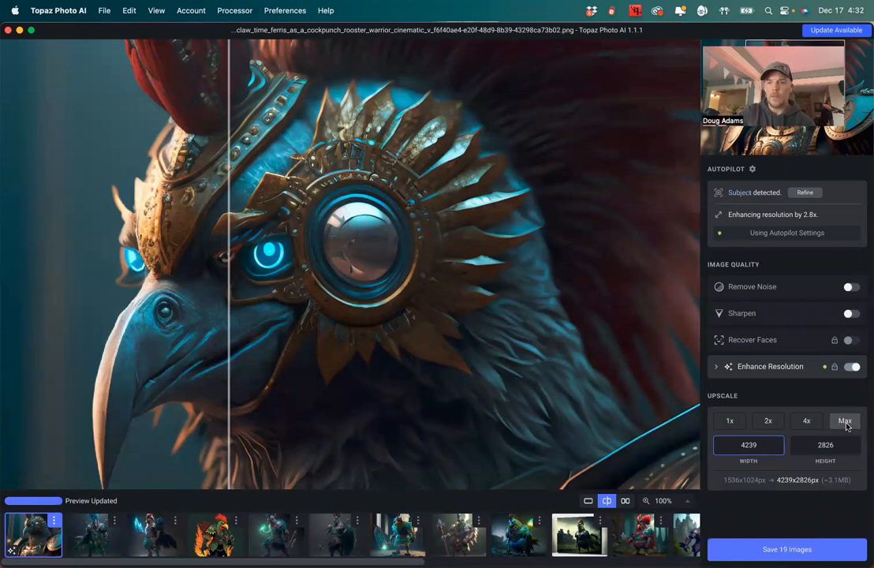
left_click(805, 421)
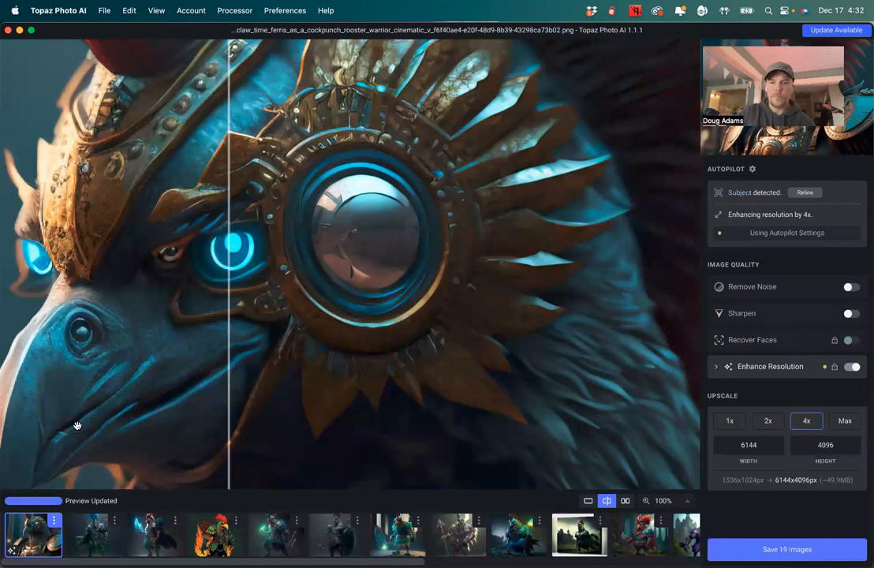
left_click(850, 313)
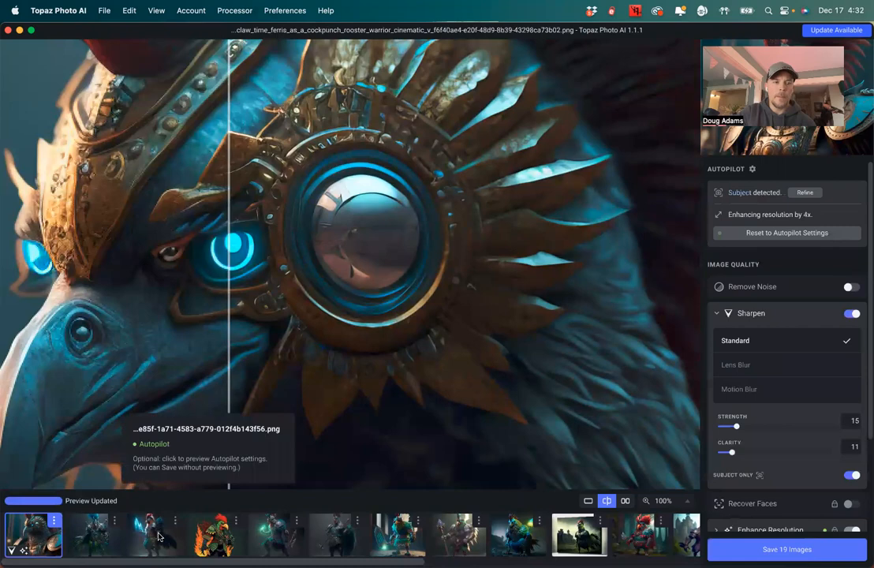
Switch to the second image in the filmstrip and turn on Sharpen
left_click(91, 543)
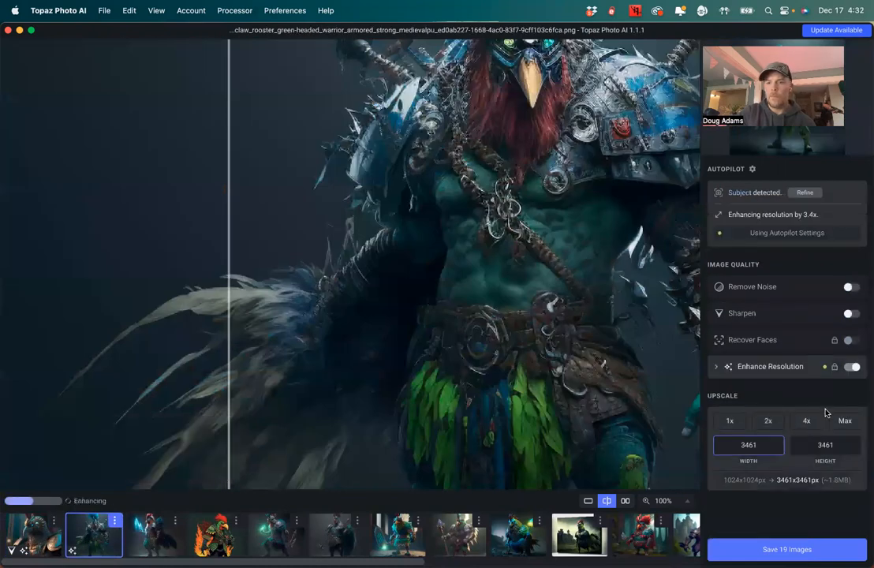
left_click(848, 315)
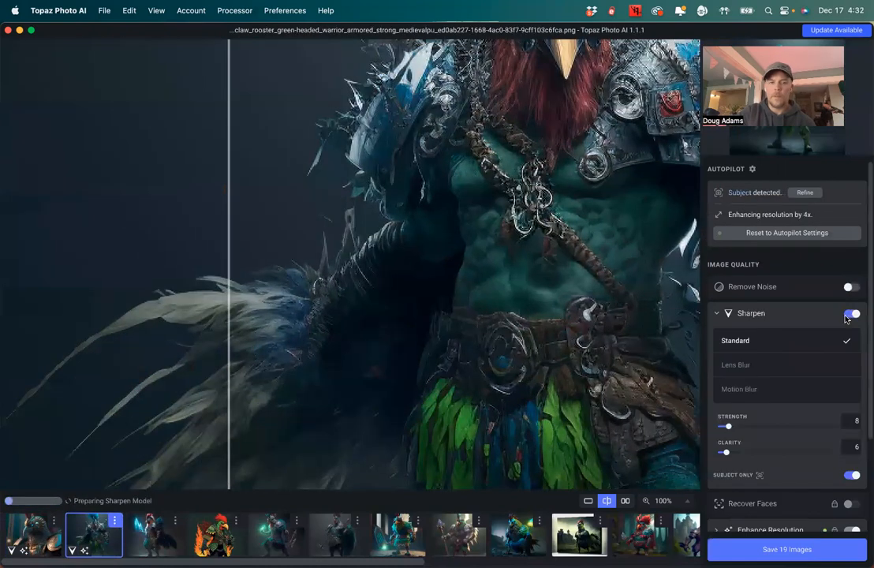
Pan the second image and compare it with and without sharpening using the split-view divider
left_click_drag(498, 249, 295, 408)
left_click_drag(376, 263, 364, 328)
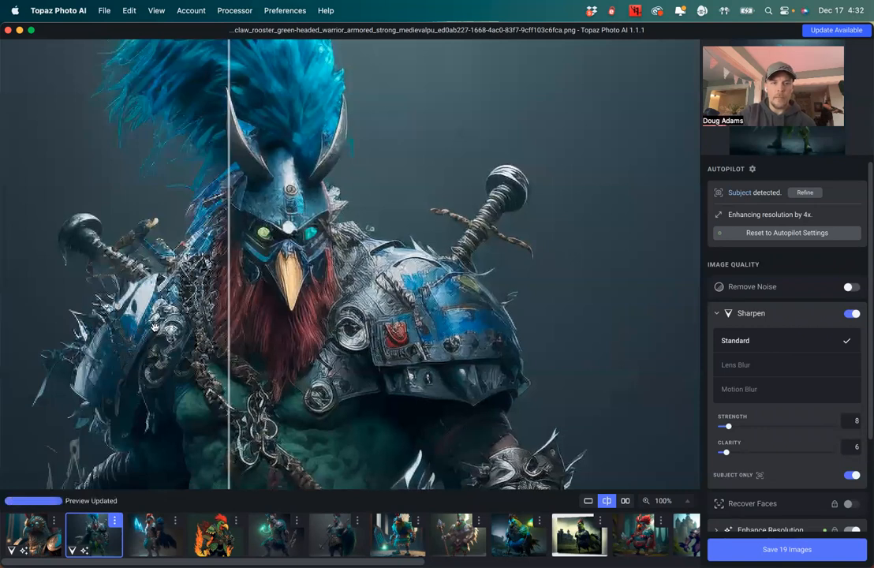
left_click_drag(229, 273, 387, 273)
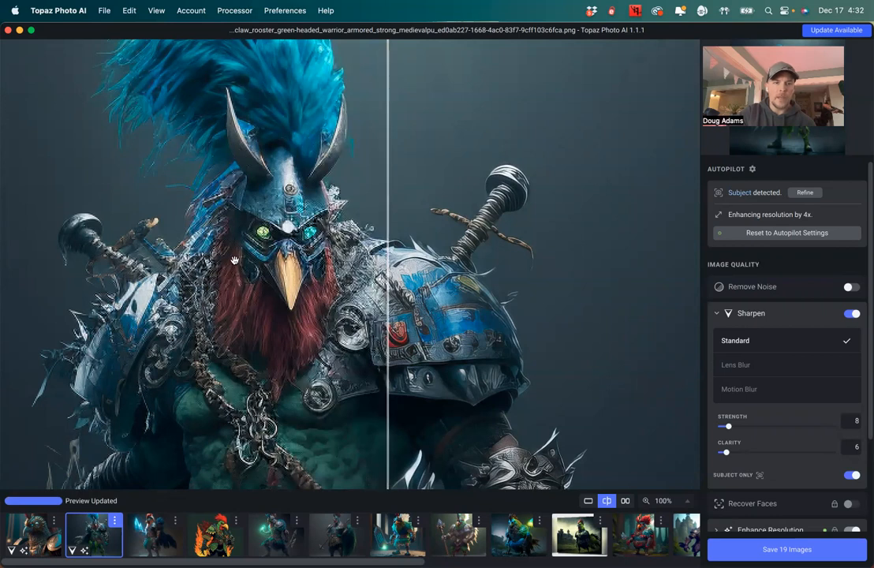
left_click_drag(387, 232, 203, 242)
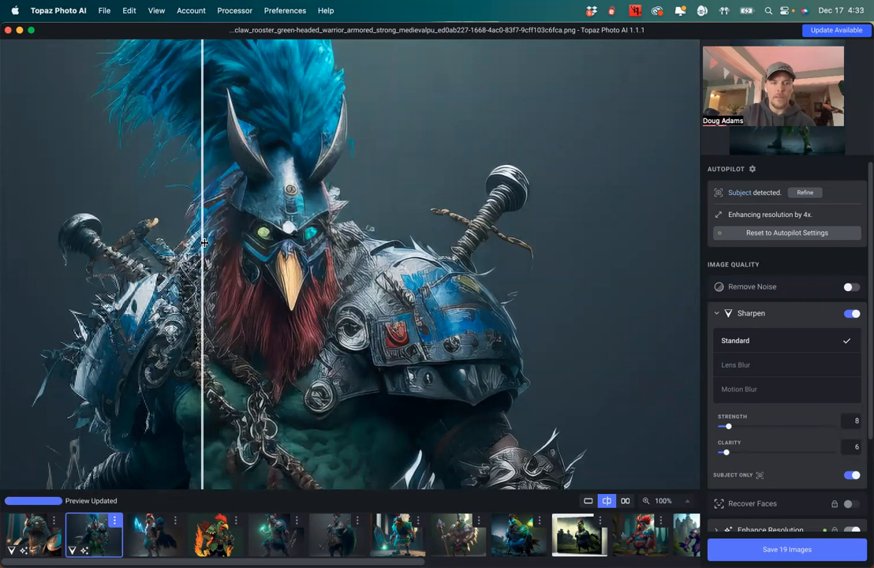
left_click(851, 314)
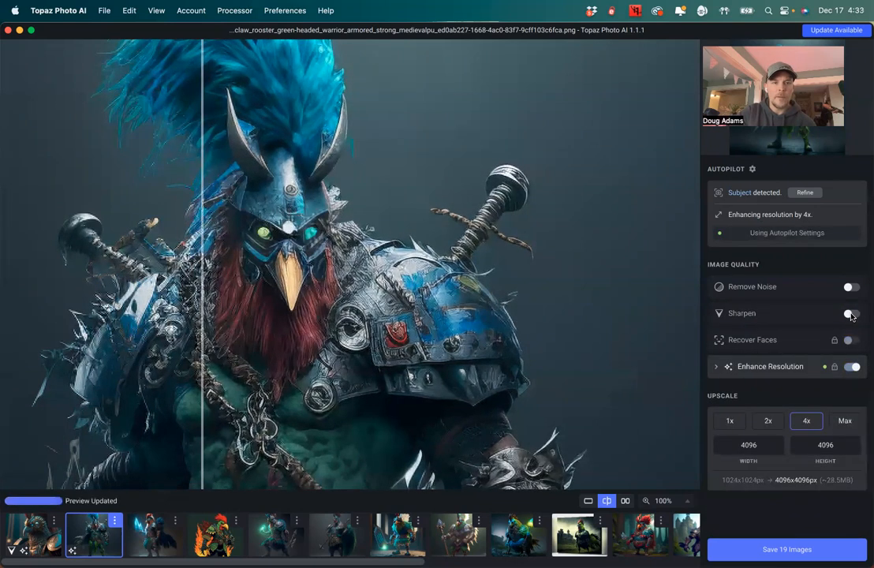
left_click(850, 313)
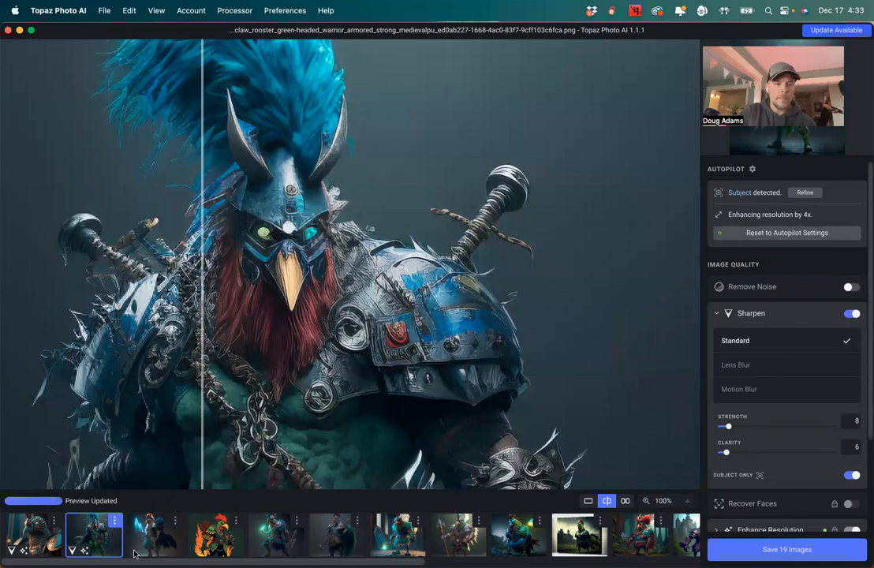
Switch to the third image, set its upscale to 4x and turn on Sharpen
left_click(156, 532)
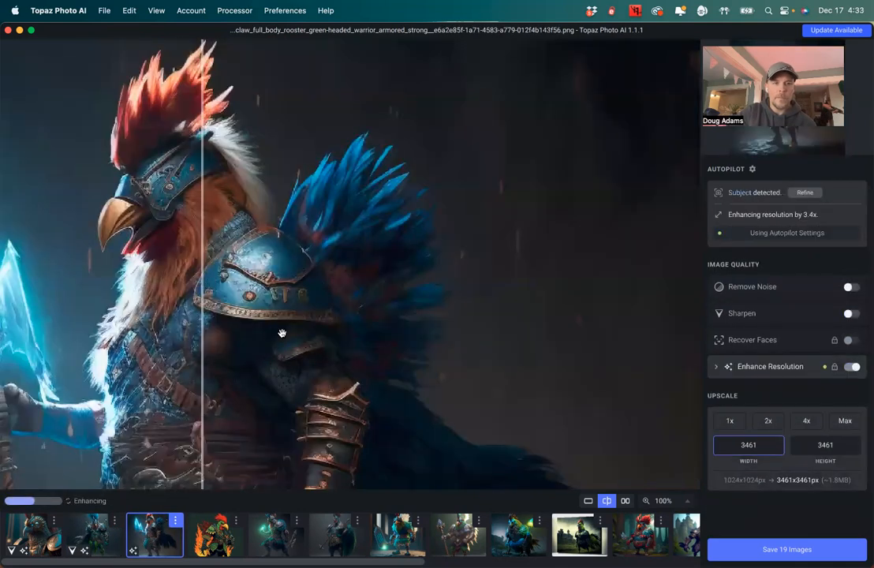
left_click(804, 421)
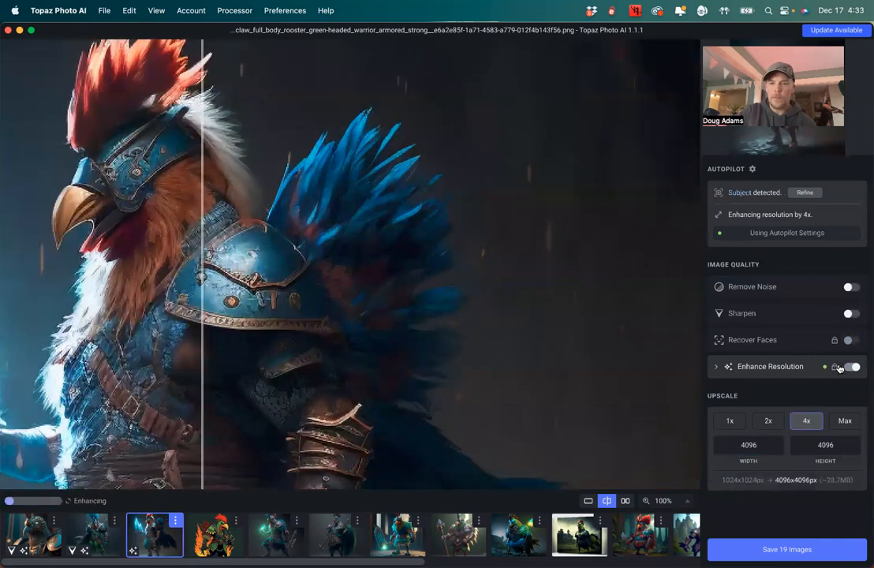
left_click(849, 314)
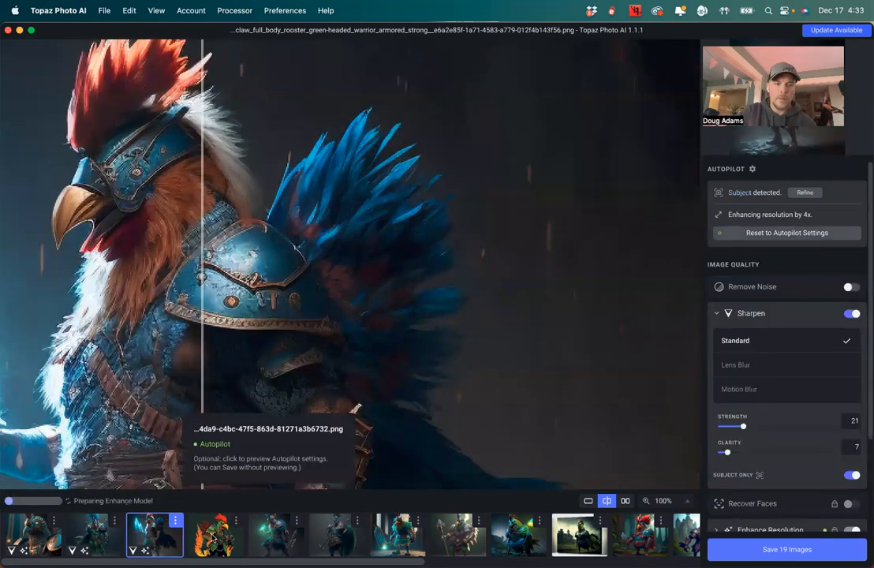
Switch to the fourth image and set its upscale to 4x
left_click(215, 533)
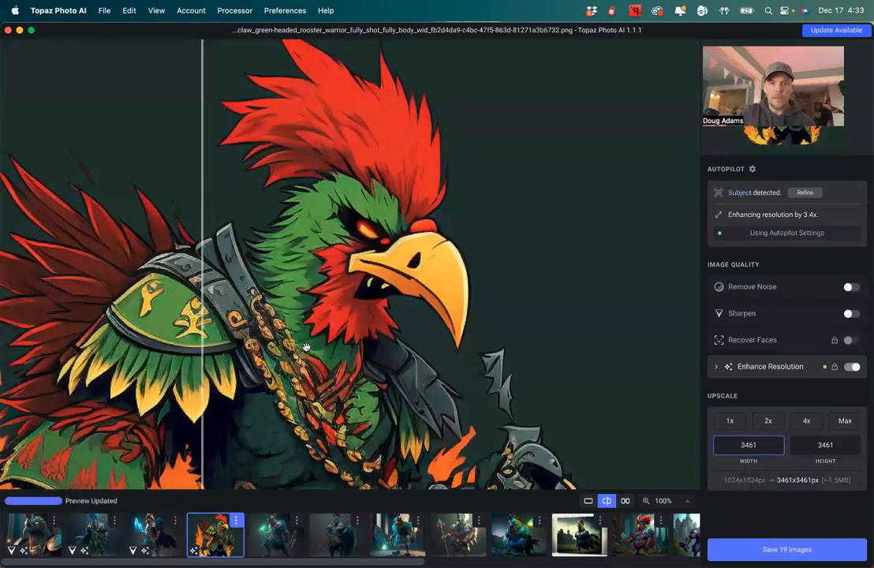
left_click_drag(280, 202, 320, 309)
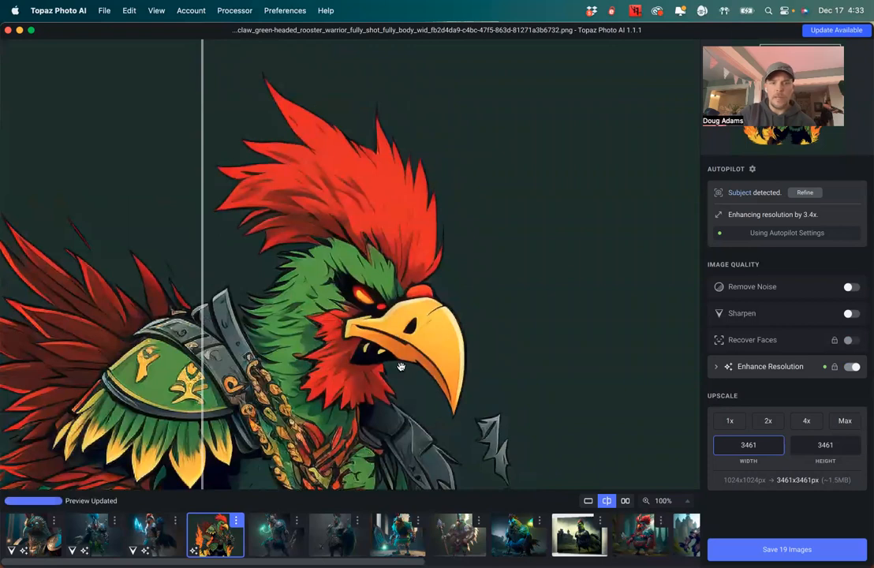
left_click(806, 423)
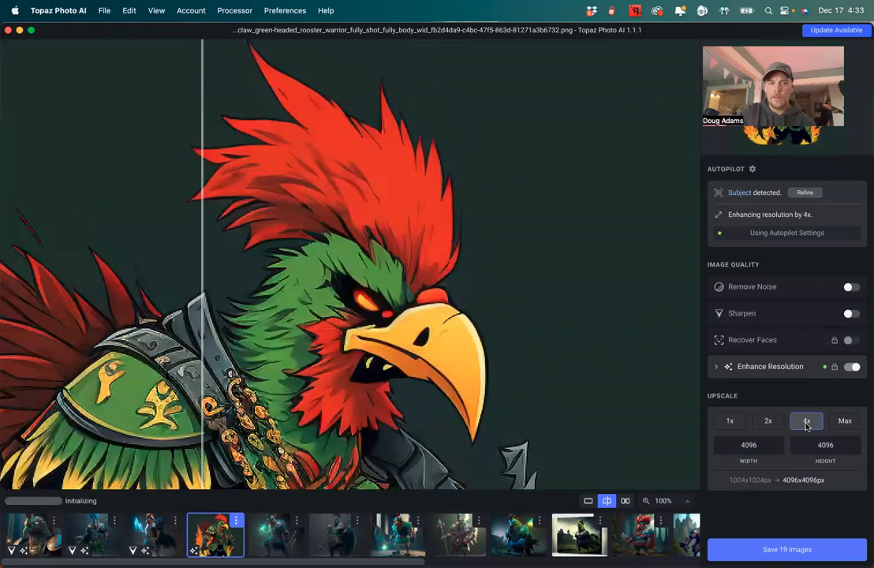
Toggle Sharpen on and off on the fourth image to compare the sharpening effect
left_click(849, 313)
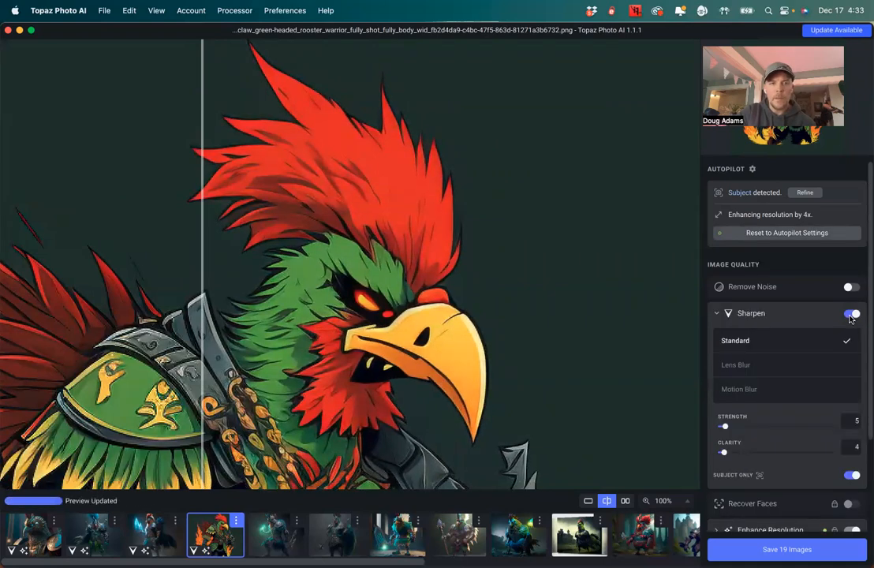
left_click(850, 315)
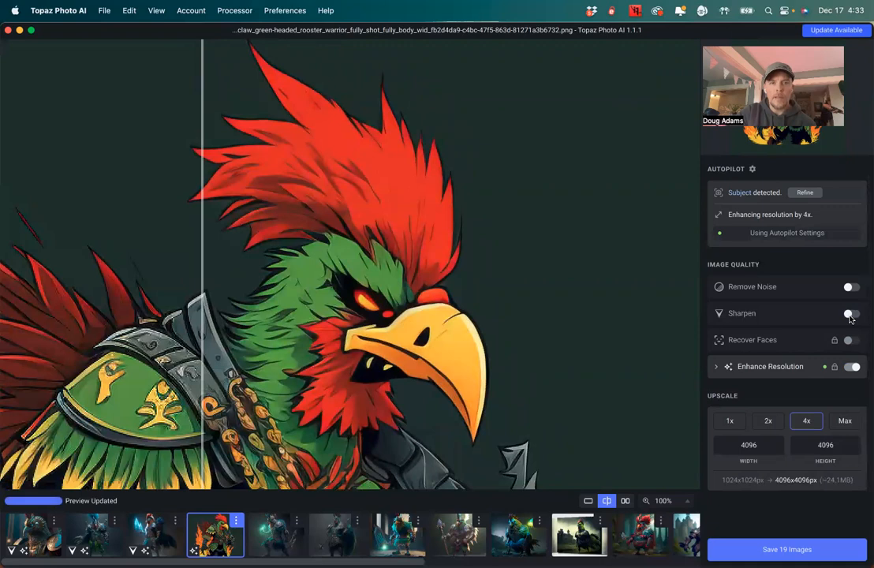
left_click(849, 314)
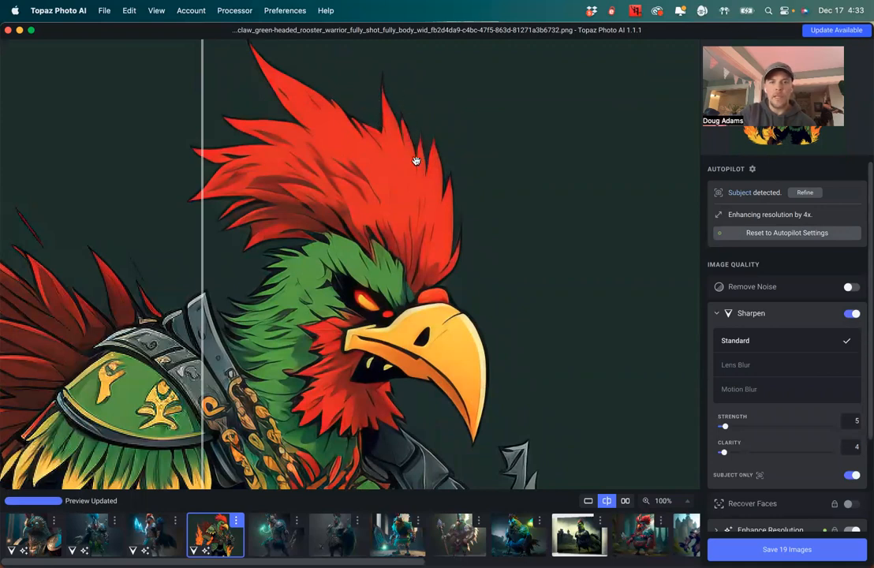
left_click(851, 313)
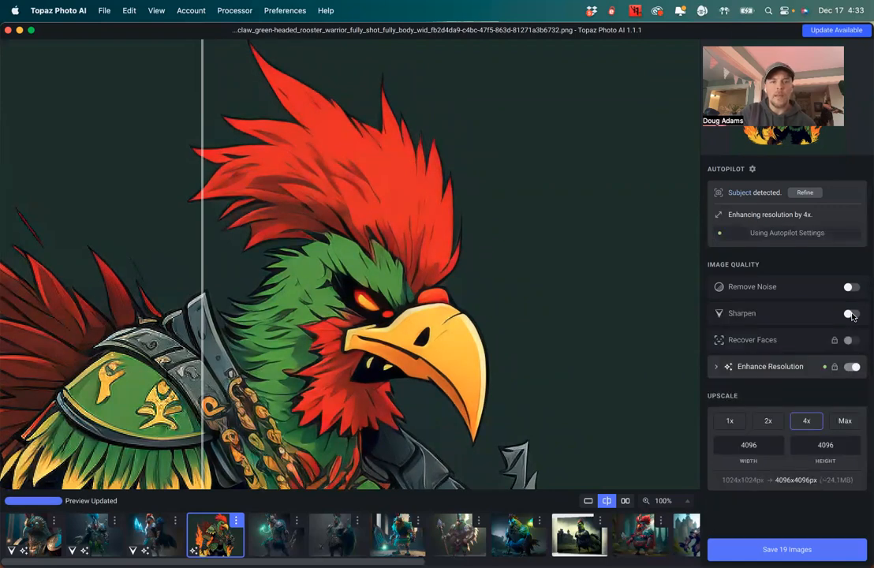
Switch to the fifth image, turn on Sharpen and set its upscale to 4x
left_click(266, 540)
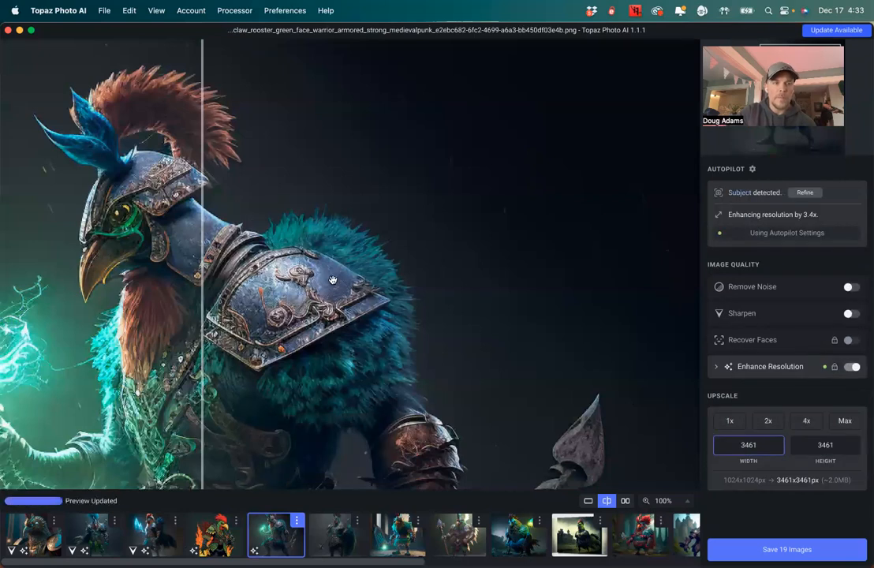
left_click_drag(322, 321, 453, 258)
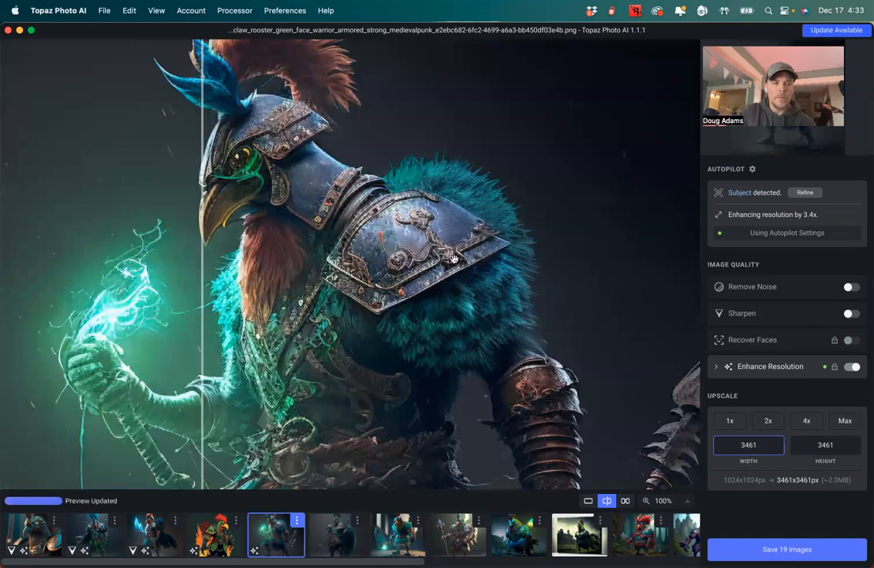
left_click(850, 313)
scroll(812, 442, "down", 3)
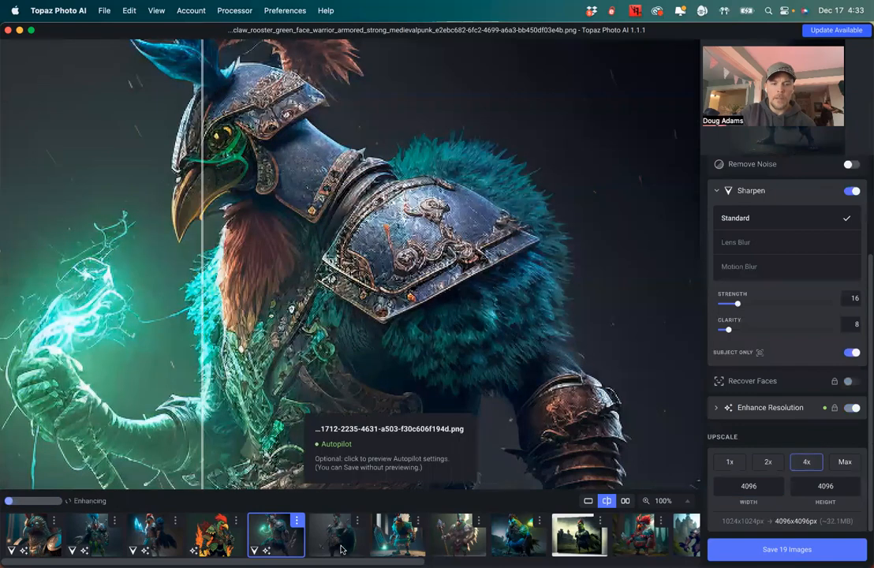
Switch to the sixth image, turn on Sharpen and set its upscale to 4x
left_click(340, 550)
left_click(849, 314)
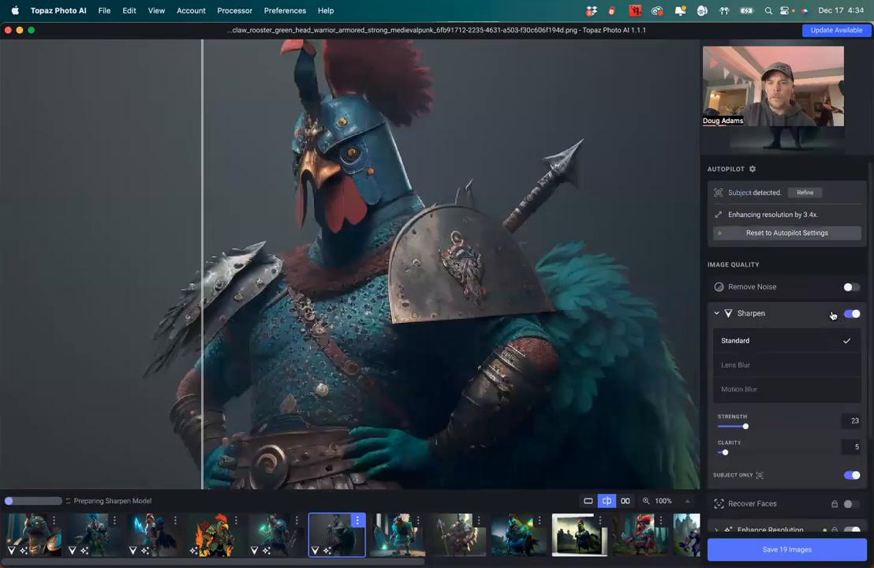
scroll(786, 512, "down", 3)
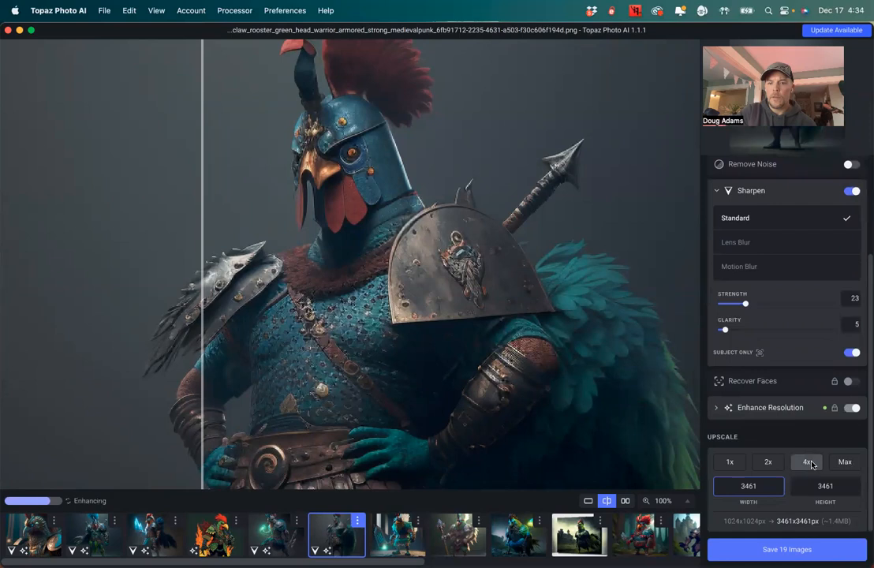
left_click(812, 464)
Switch to the seventh image and turn on Sharpen
left_click(385, 538)
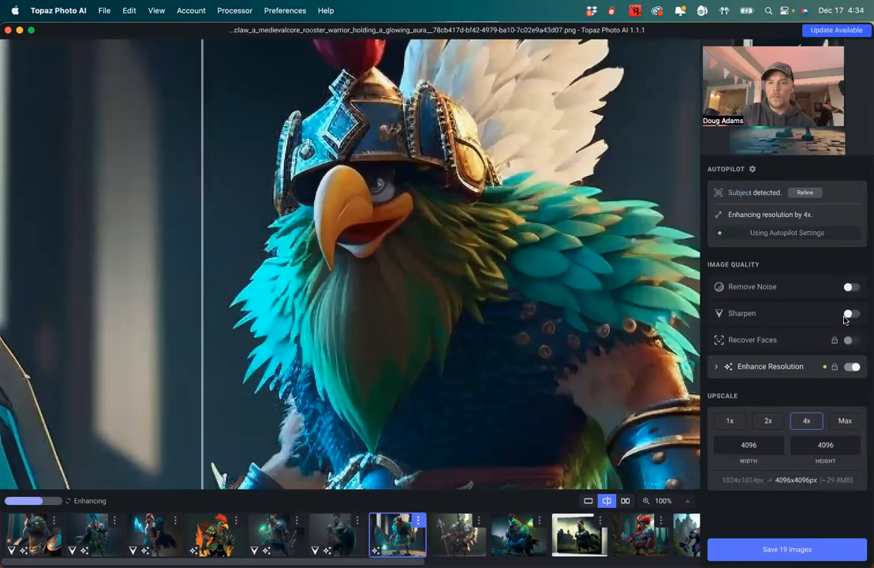
left_click(850, 315)
Switch to the eighth image, set its upscale to 4x and turn on Sharpen
left_click(459, 534)
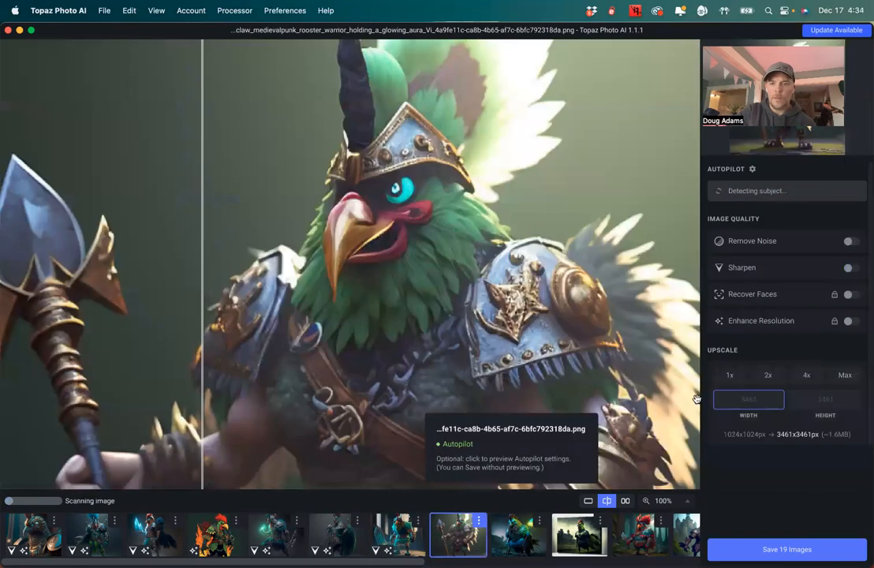
left_click(796, 422)
left_click(850, 313)
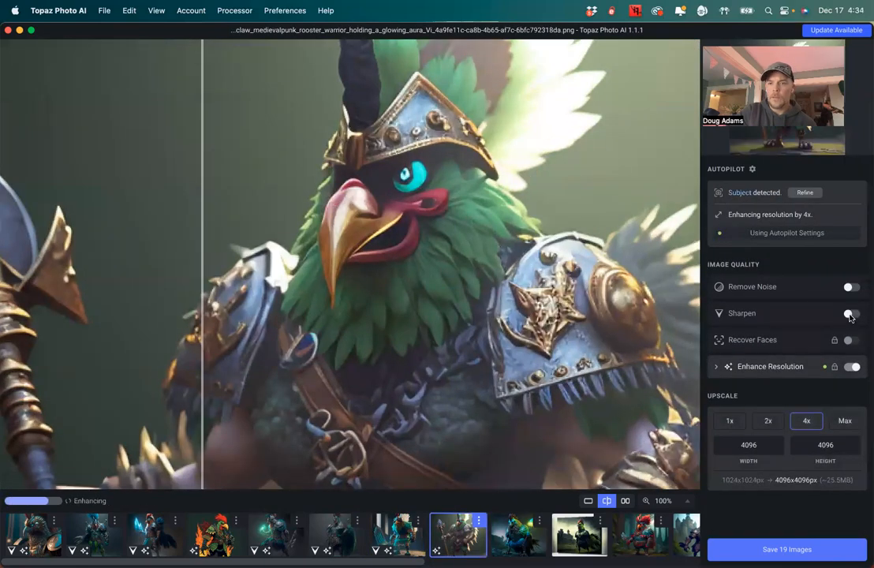
Switch to the ninth image, set its upscale to 4x and turn on Sharpen
left_click(509, 542)
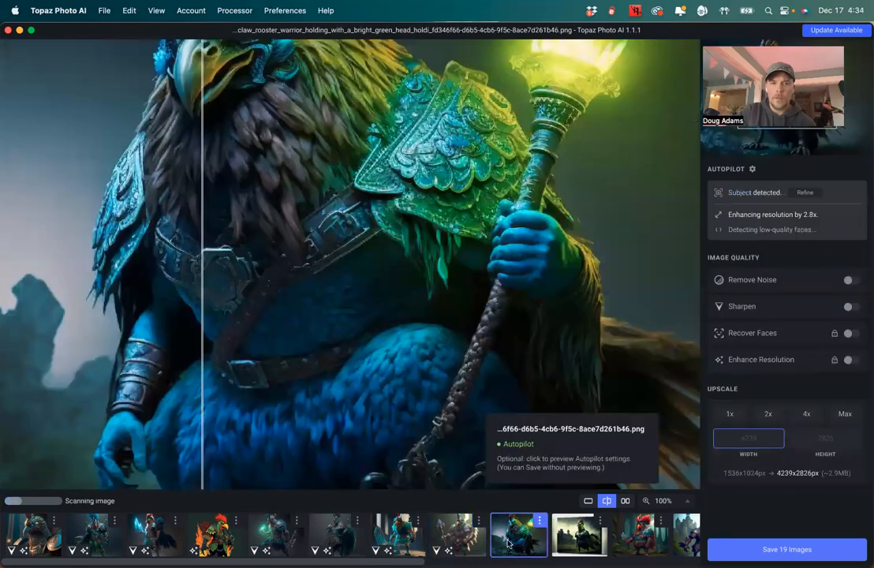
left_click(808, 422)
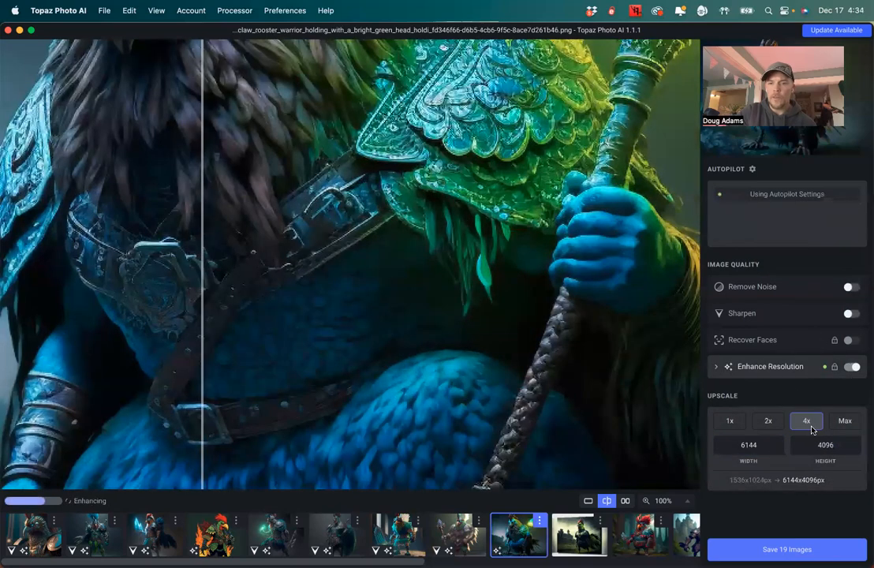
left_click(850, 313)
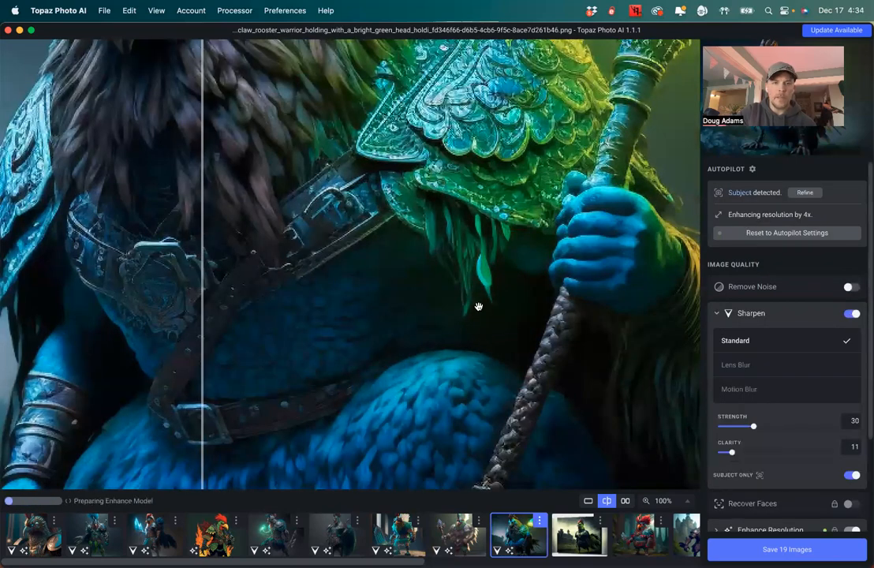
Switch to the tenth image and turn on Sharpen
left_click(566, 539)
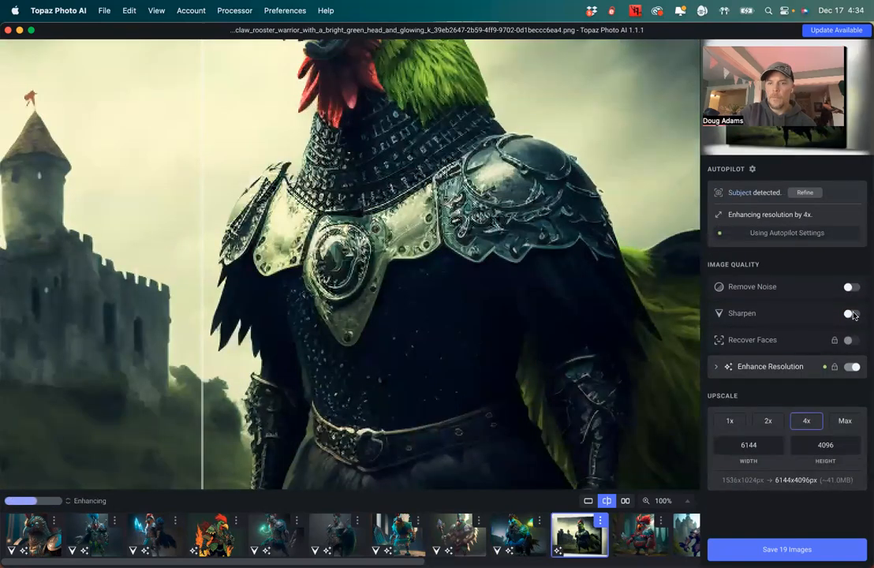
left_click(852, 314)
Move to the eleventh image, set its upscale to 4x and turn on Sharpen
key("Right")
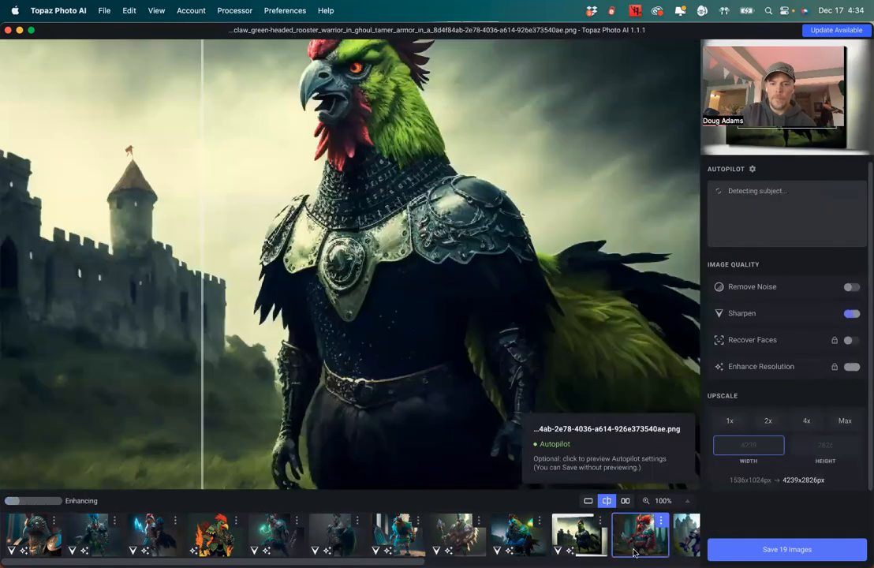
left_click(805, 421)
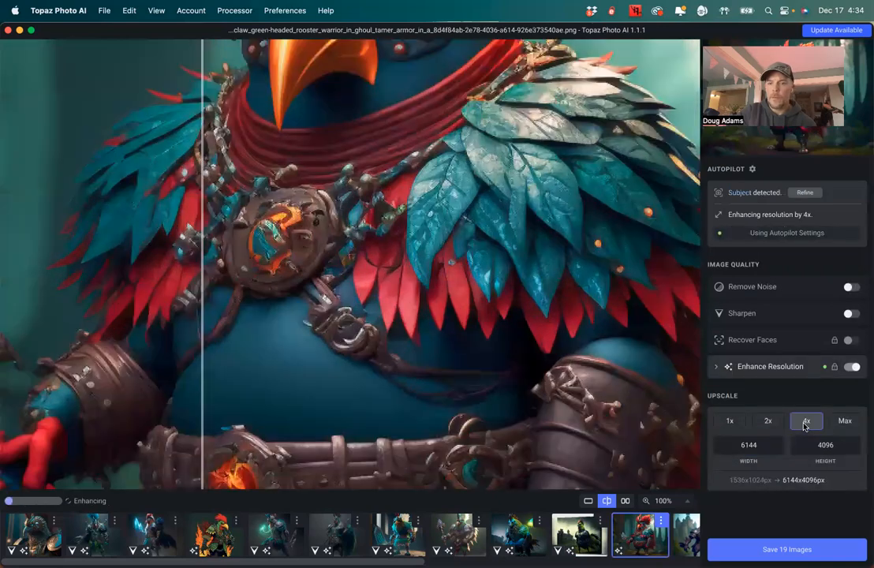
left_click(850, 313)
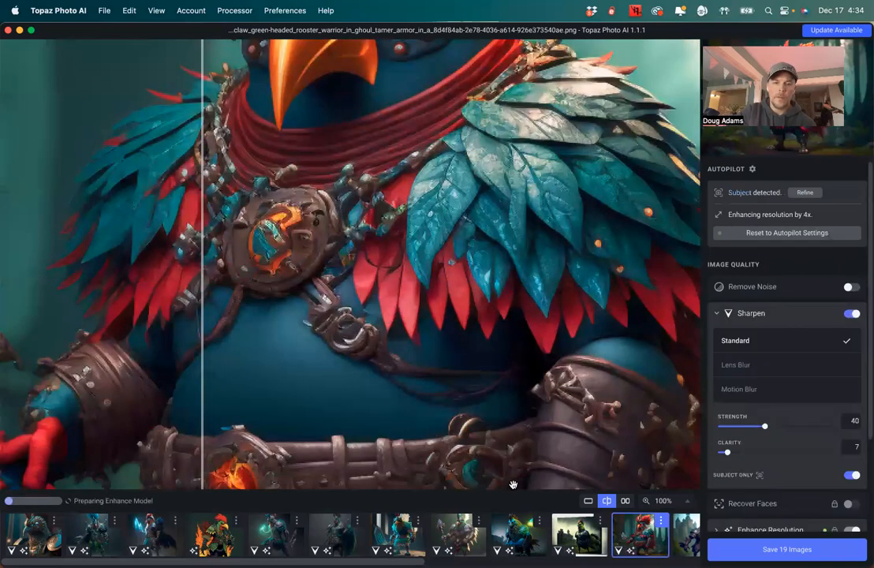
Switch to the twelfth image in the filmstrip, turn on Sharpen and set its upscale to 4x
scroll(657, 544, "right", 10)
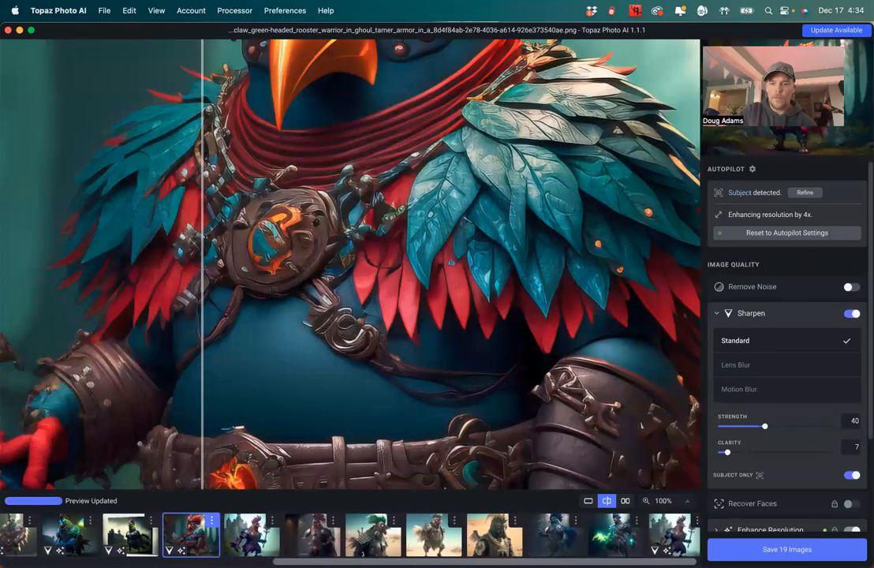
left_click(249, 555)
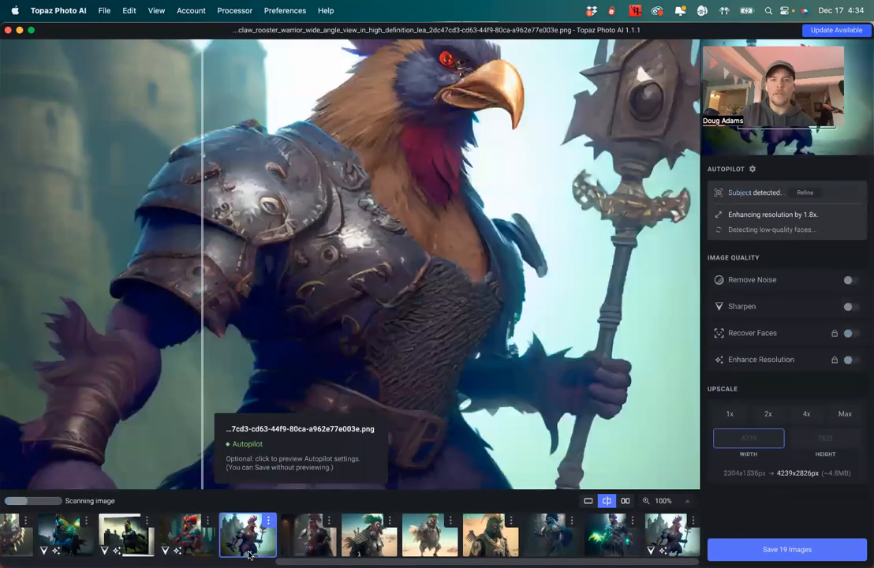
left_click(849, 313)
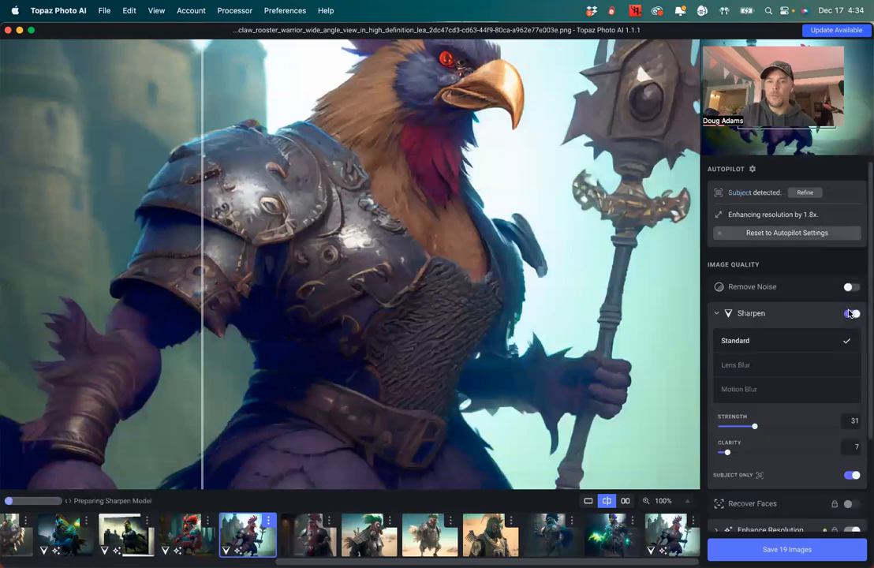
scroll(816, 451, "down", 3)
left_click(808, 462)
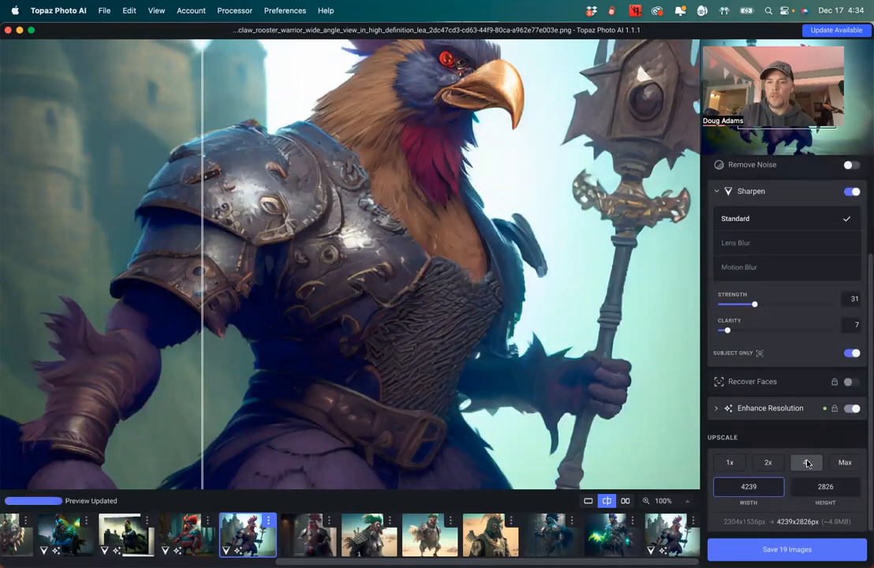
Switch to the thirteenth image and turn on Sharpen
left_click(300, 536)
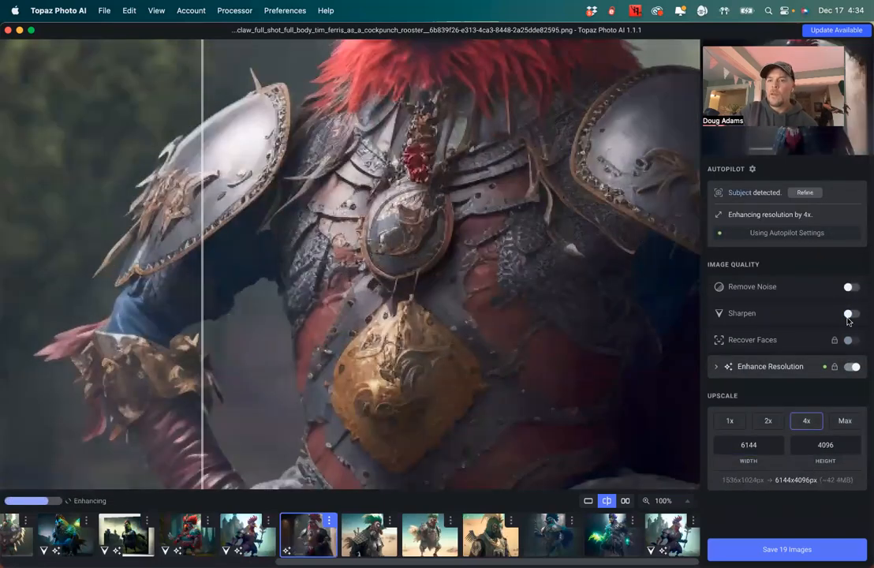
left_click(849, 313)
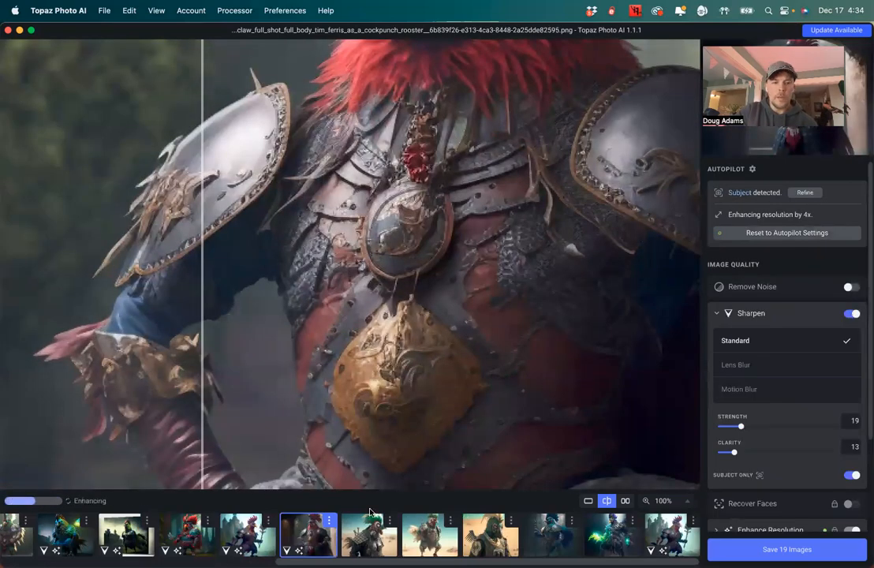
Switch to the fourteenth image, turn on Sharpen and set its upscale to 4x
left_click(368, 535)
left_click(850, 311)
scroll(755, 416, "down", 4)
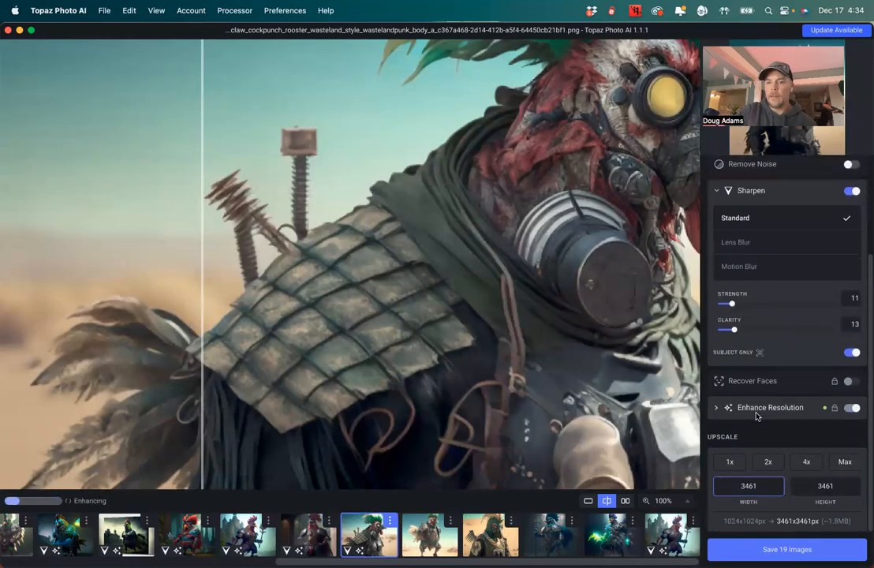
left_click(804, 462)
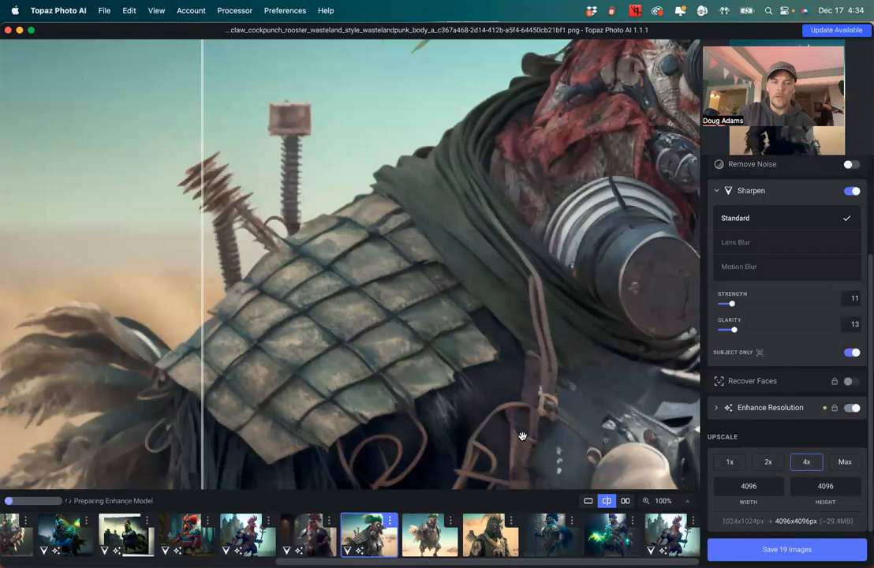
left_click(592, 210)
left_click_drag(592, 211, 336, 359)
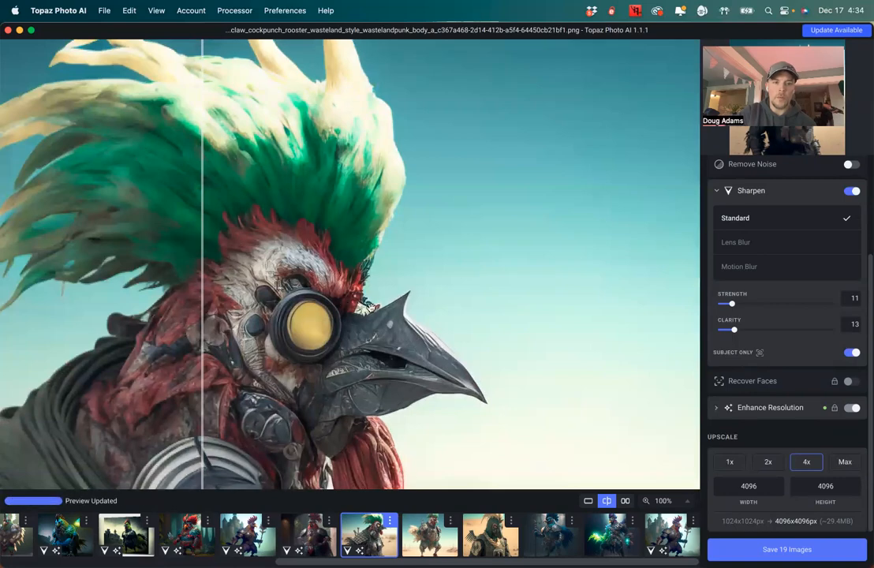
Switch to the fifteenth image, set its upscale to 4x and turn on Sharpen
left_click(426, 544)
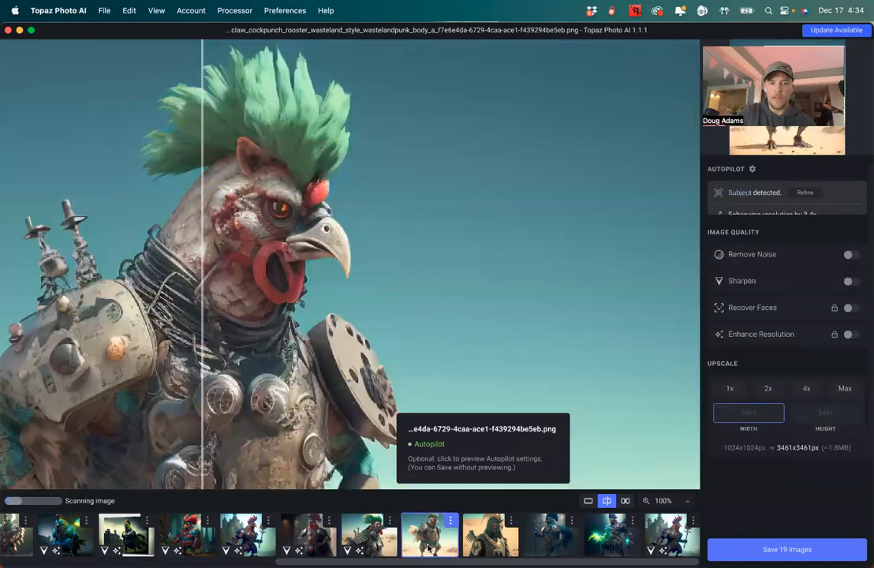
left_click(806, 420)
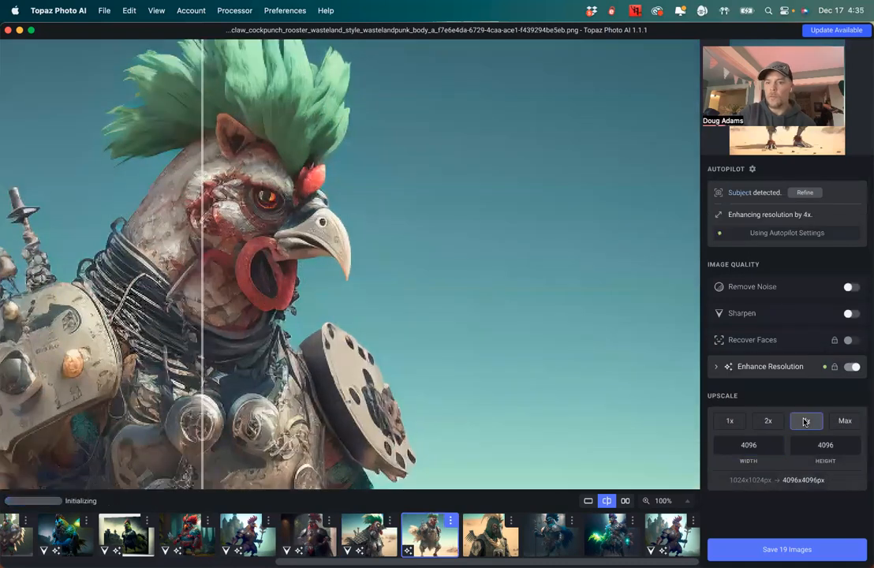
left_click(849, 313)
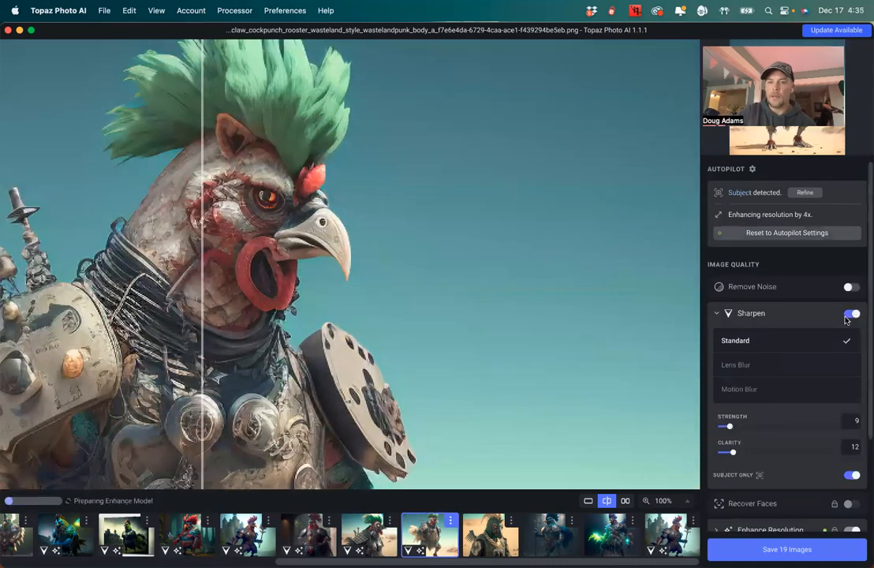
scroll(522, 389, "down", 5)
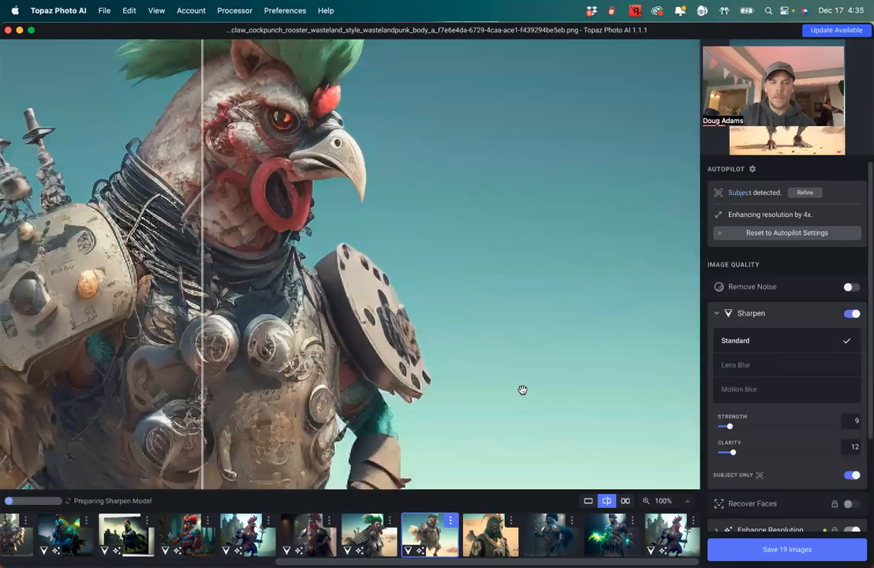
Switch to the sixteenth image, set its upscale to 4x and turn on Sharpen
left_click(482, 544)
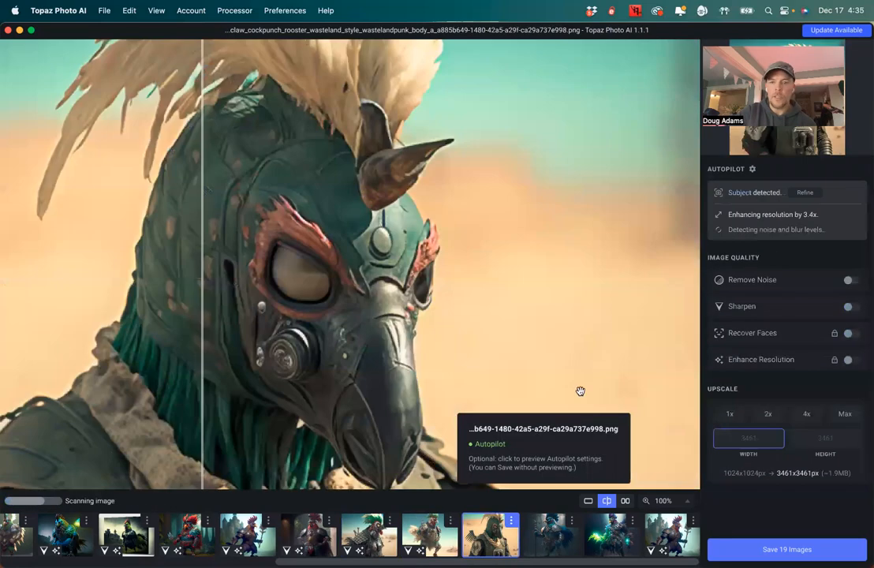
left_click(796, 418)
left_click(851, 314)
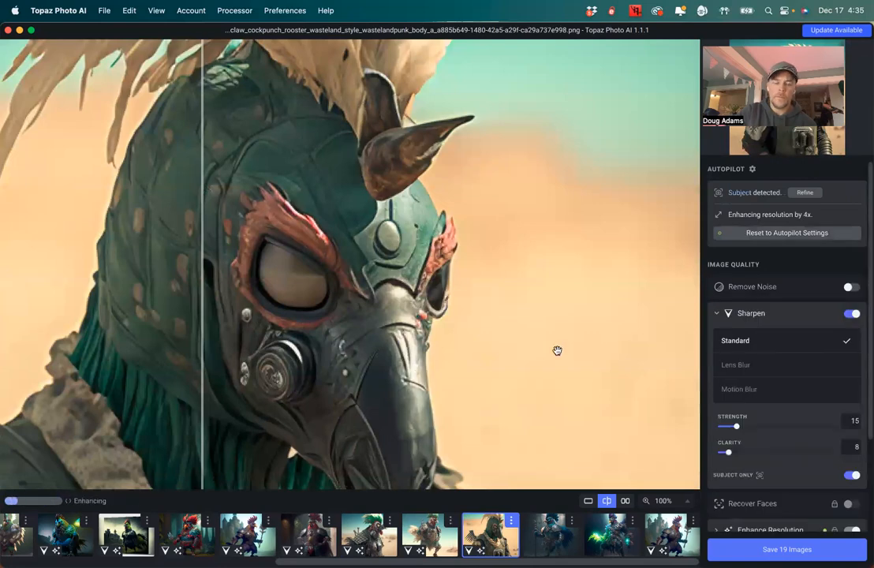
Switch to the seventeenth image and set its upscale to 4x
left_click(543, 534)
left_click(805, 418)
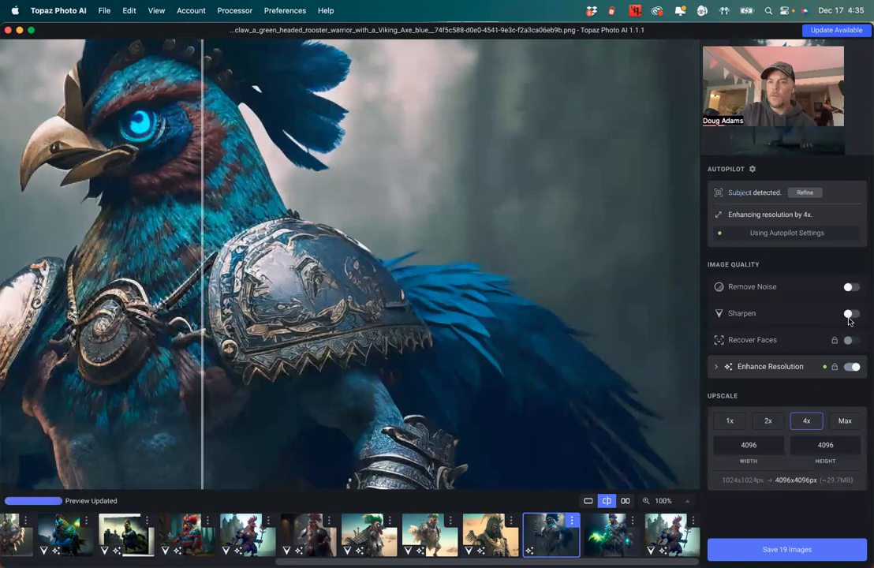
Turn on Sharpen for the seventeenth image and switch to the eighteenth image
left_click(849, 304)
left_click(613, 534)
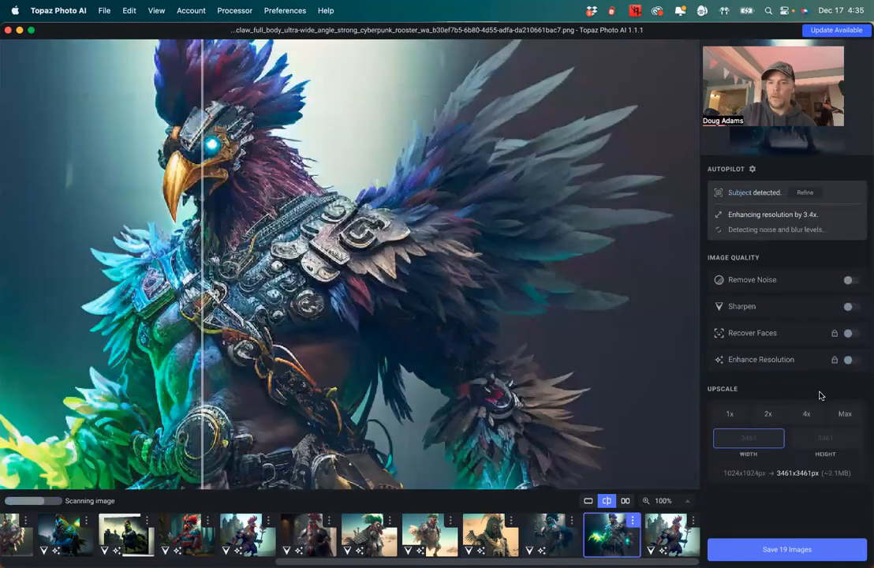
Set the eighteenth image's upscale to 4x and turn on Sharpen
left_click(804, 422)
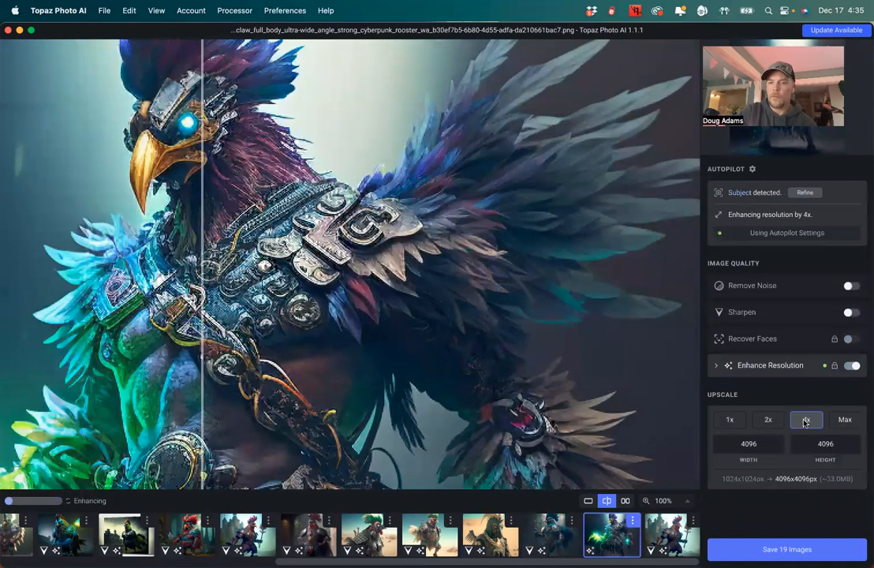
left_click(850, 314)
Switch to the nineteenth image and set its upscale to 4x
left_click(663, 534)
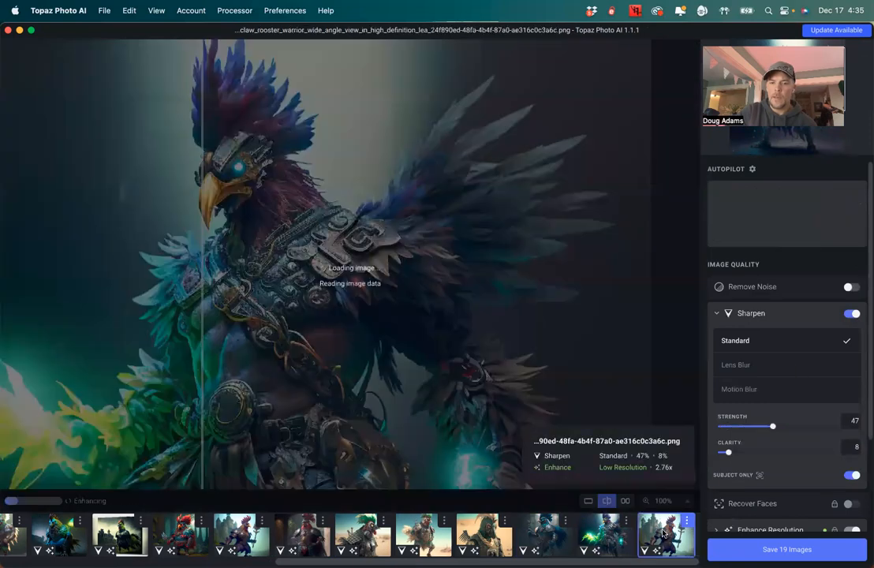
scroll(816, 433, "down", 3)
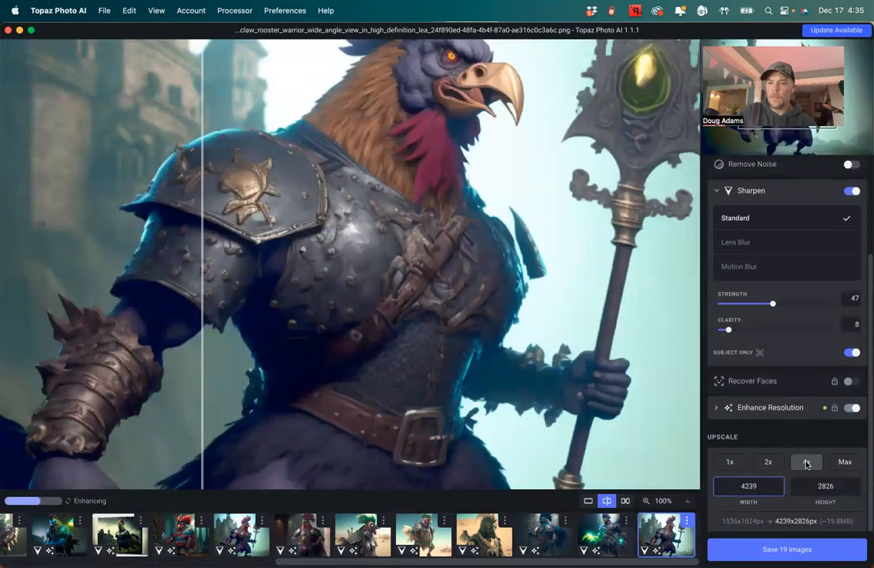
left_click(805, 463)
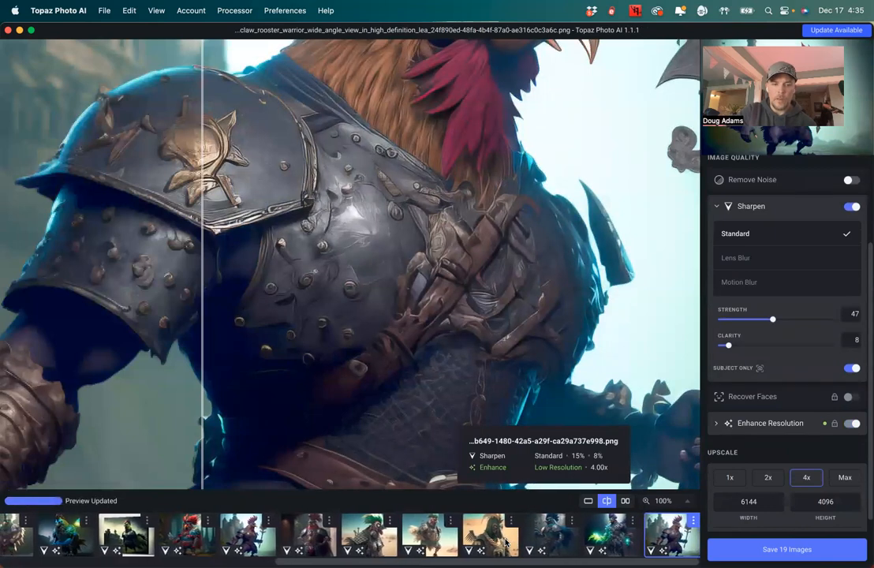
Open the export dialog for all images and set the filename prefix to Cockpunch
scroll(505, 542, "left", 2)
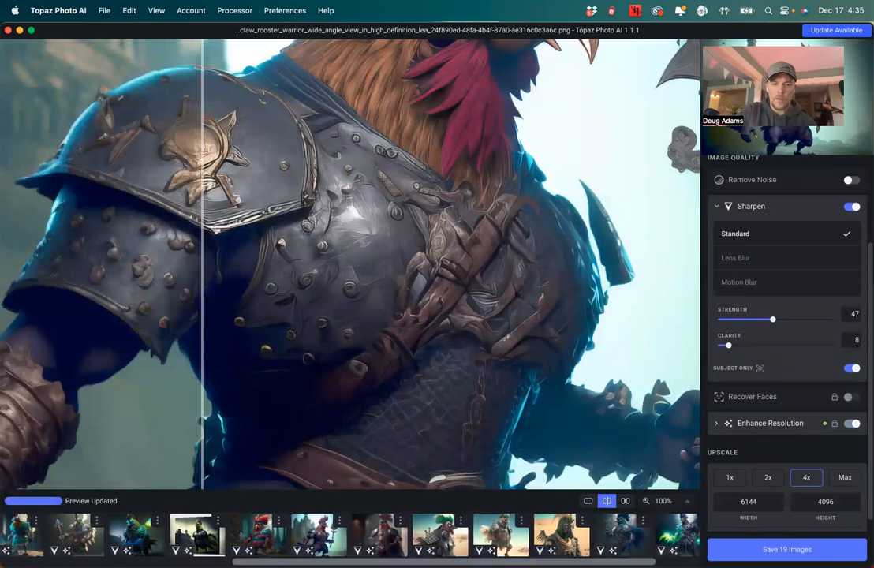
scroll(473, 533, "left", 10)
mouse_move(265, 552)
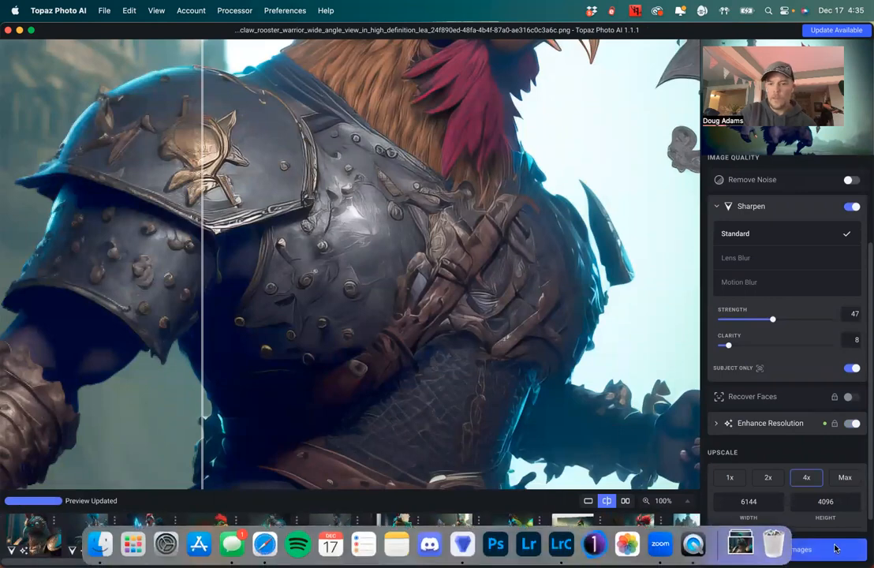
key("super+s")
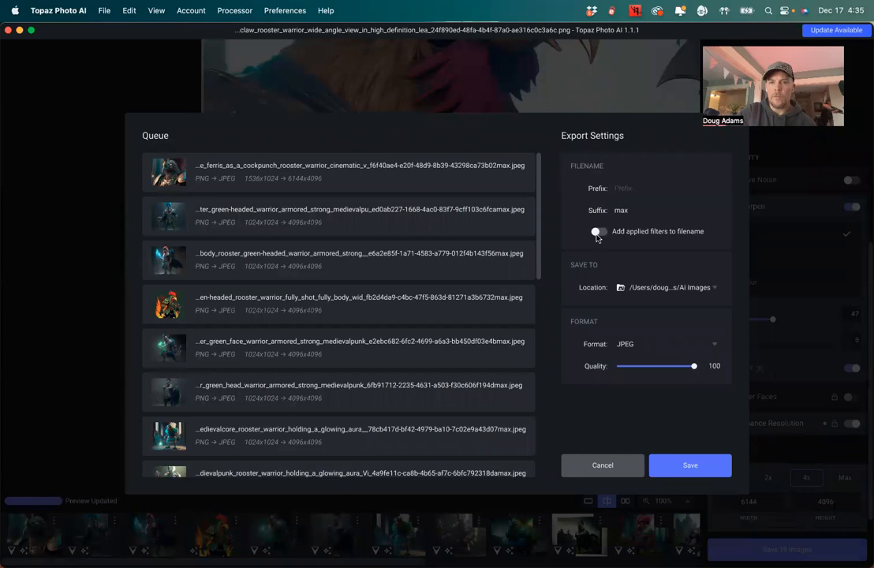
left_click(638, 213)
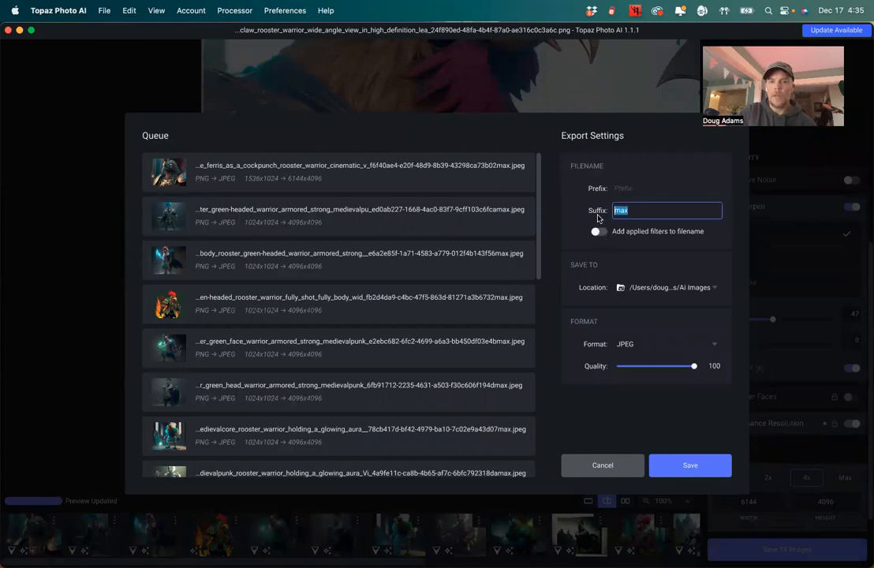
left_click(638, 187)
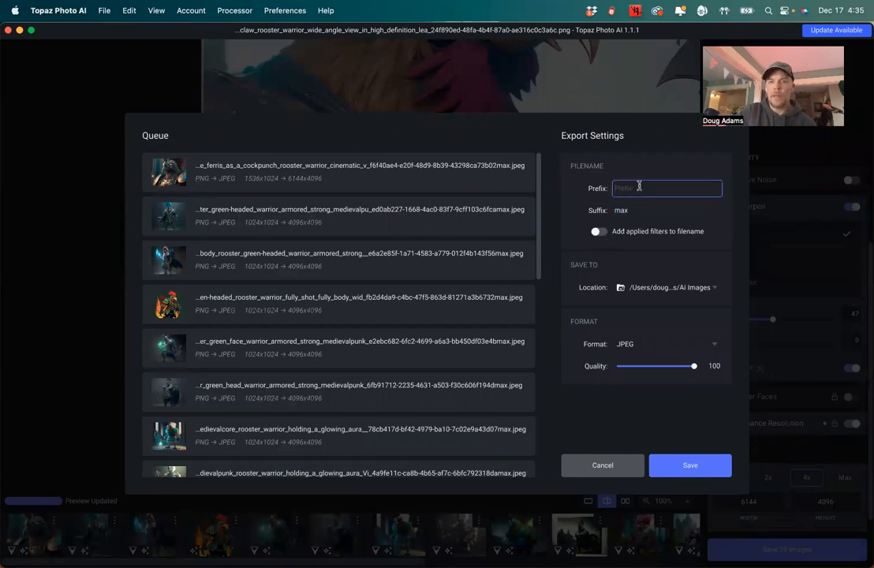
type("Cockpunch")
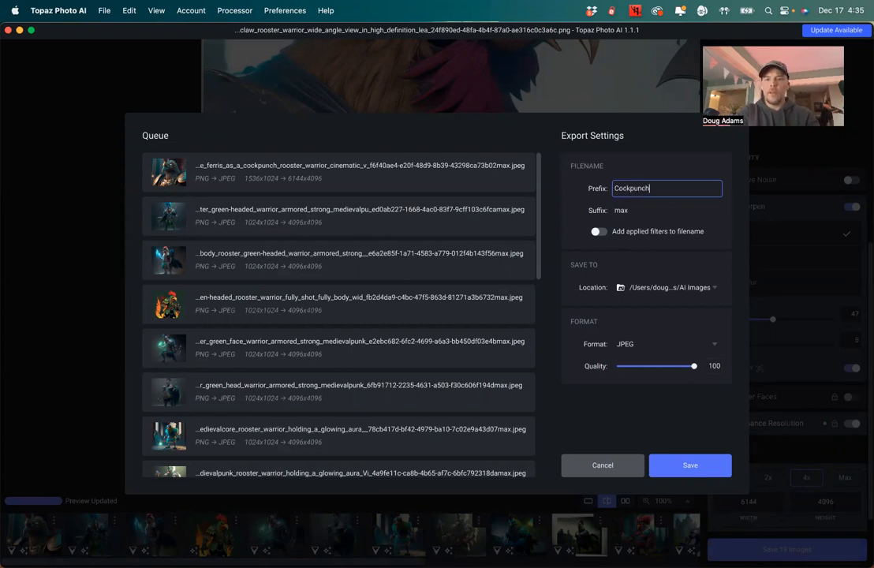
Change the filename suffix to 4x
key("Tab")
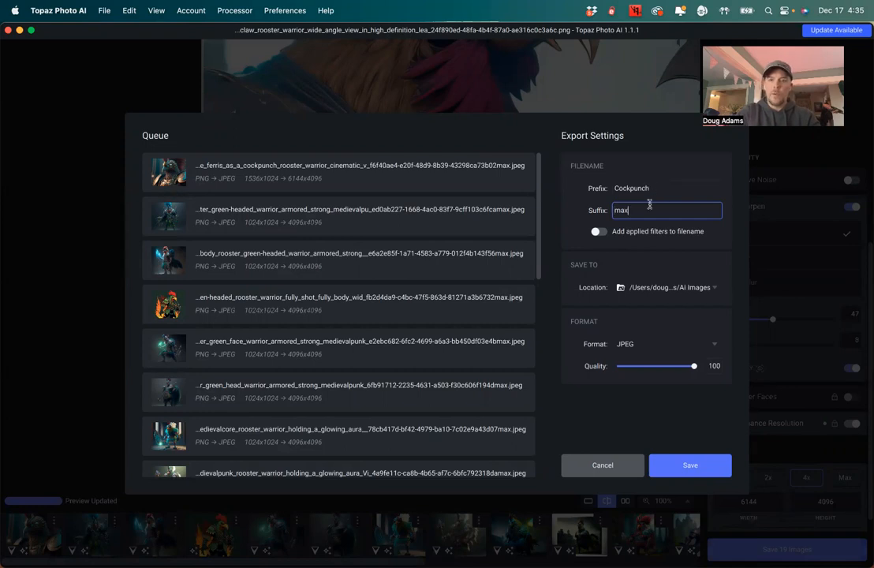
key("BackSpace")
key("BackSpace")
key("BackSpace")
type("4x")
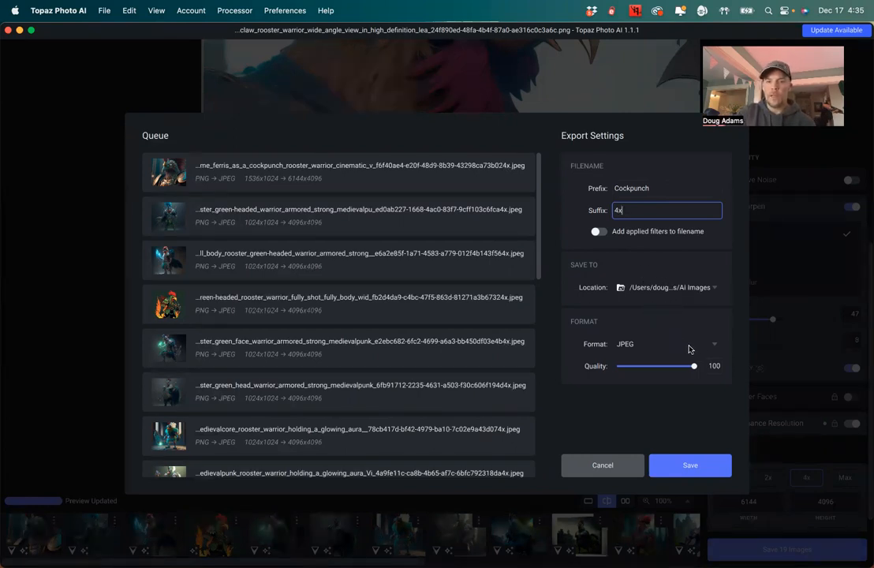
Save all queued images as JPEG with these export settings
left_click(680, 462)
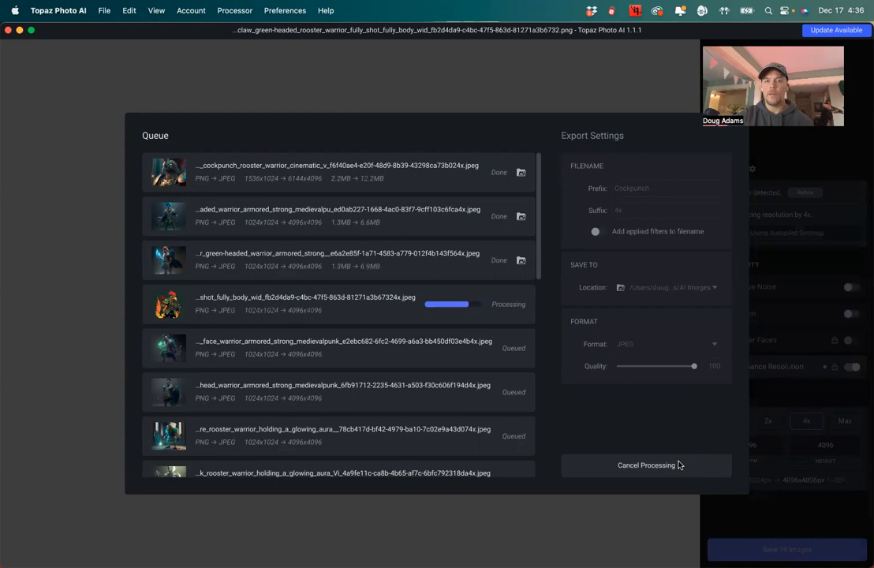
left_click(628, 466)
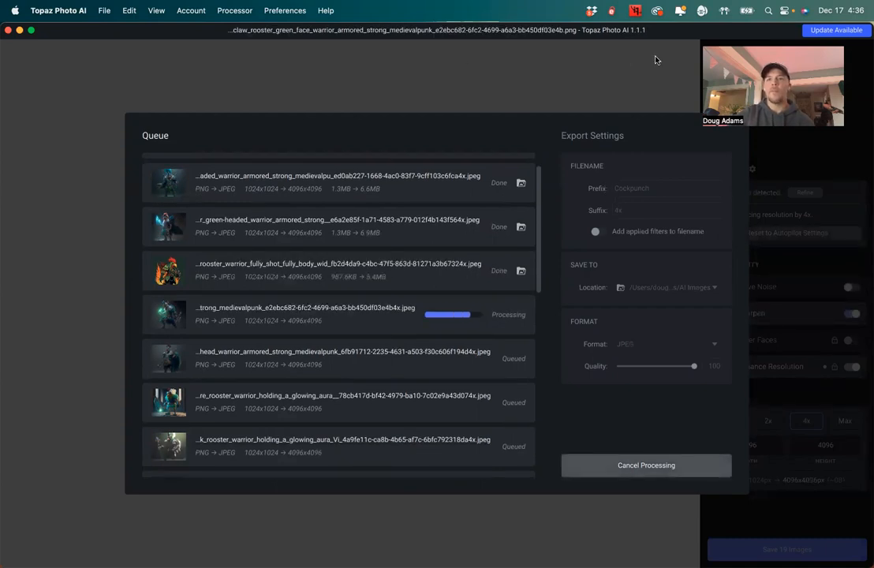